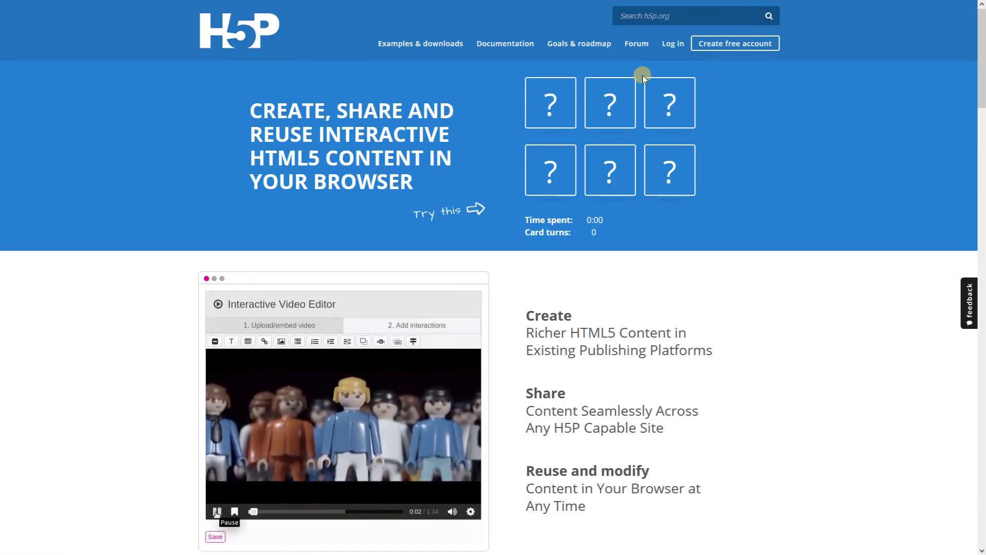
- Log in to the H5P.org account with the saved username and password
left_click(673, 46)
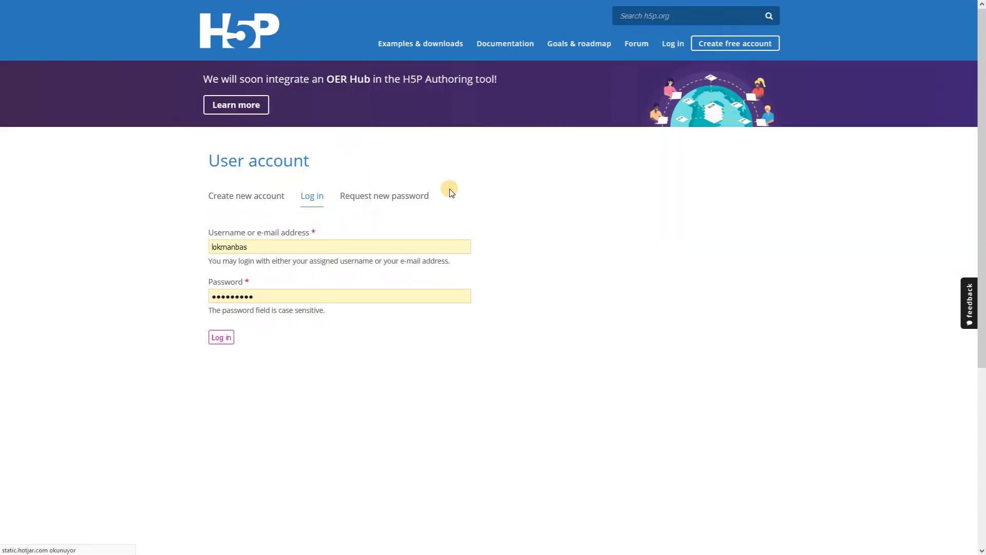
left_click(293, 250)
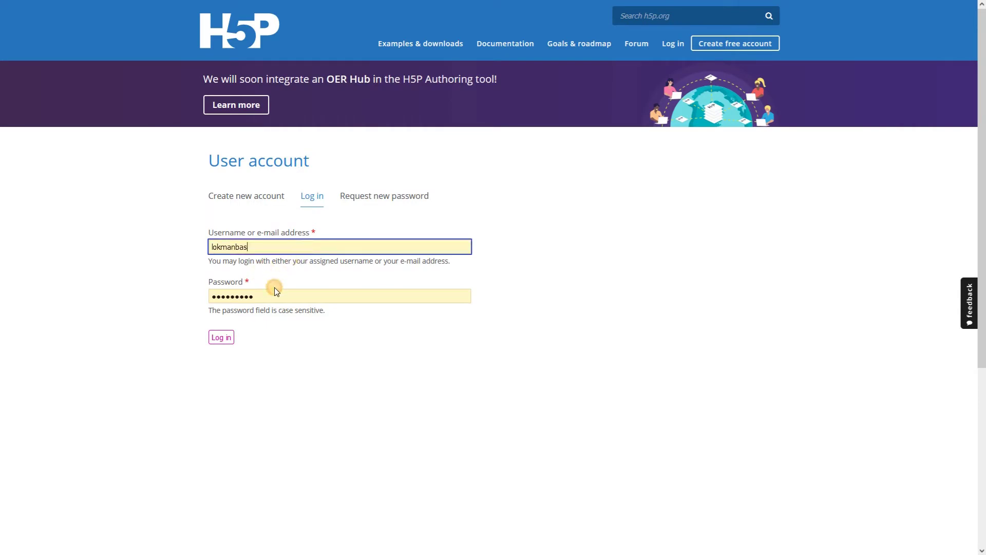
left_click(274, 298)
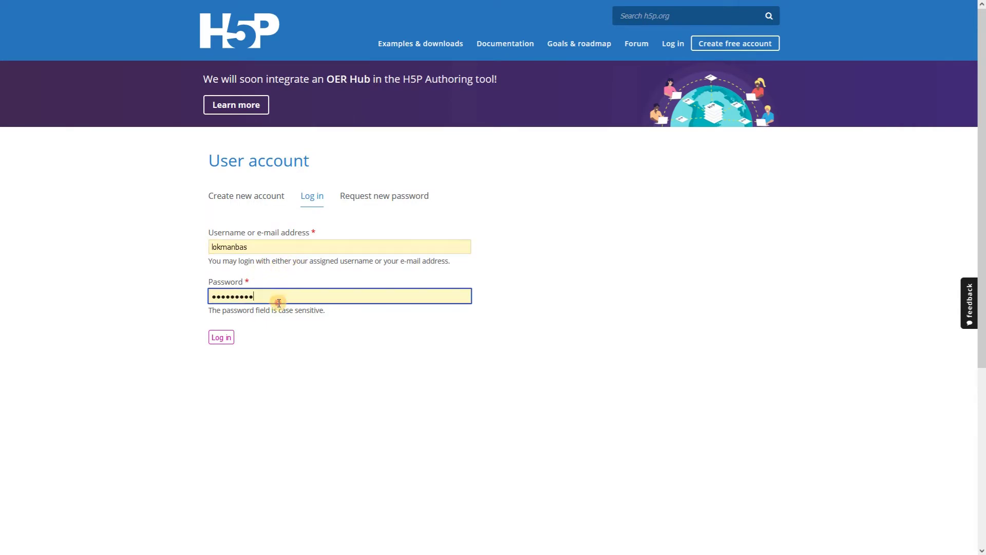
left_click(220, 338)
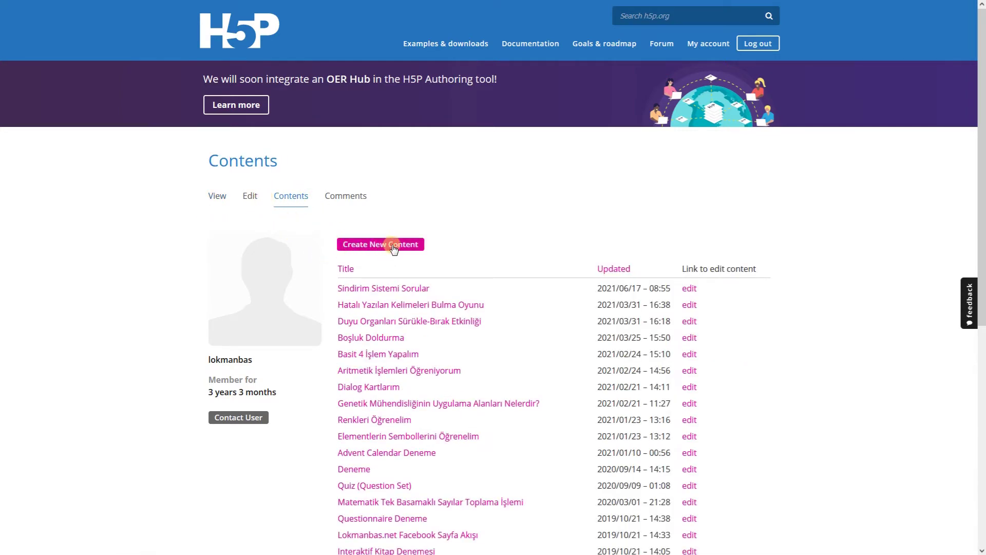
- Create new content, searching the content types for "tru" and choosing True/False Question
left_click(394, 247)
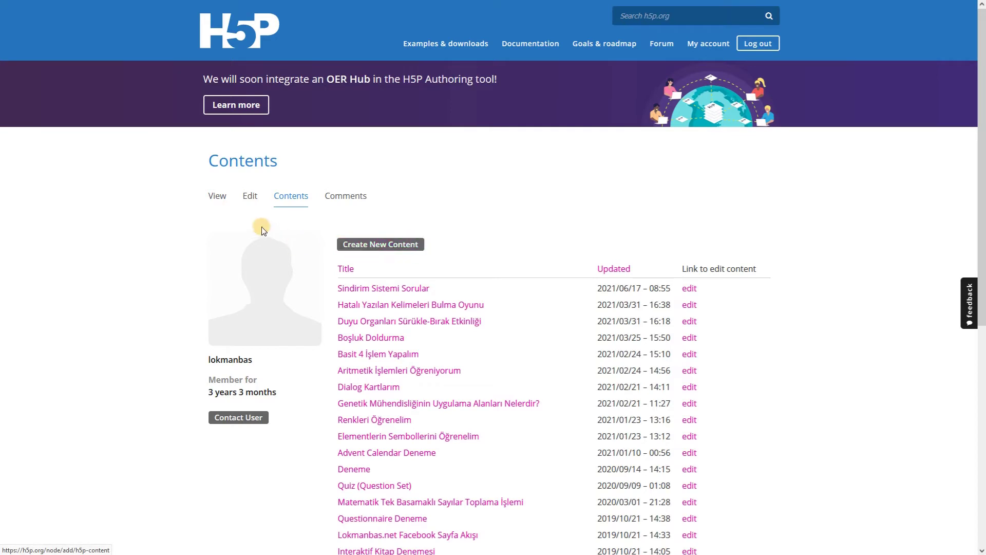
left_click(395, 244)
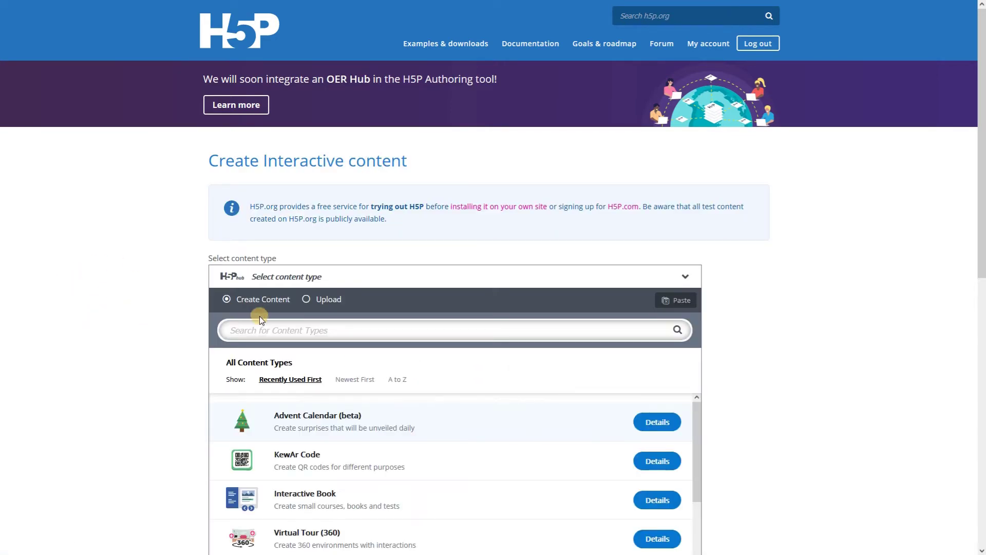
left_click(298, 330)
type("tru")
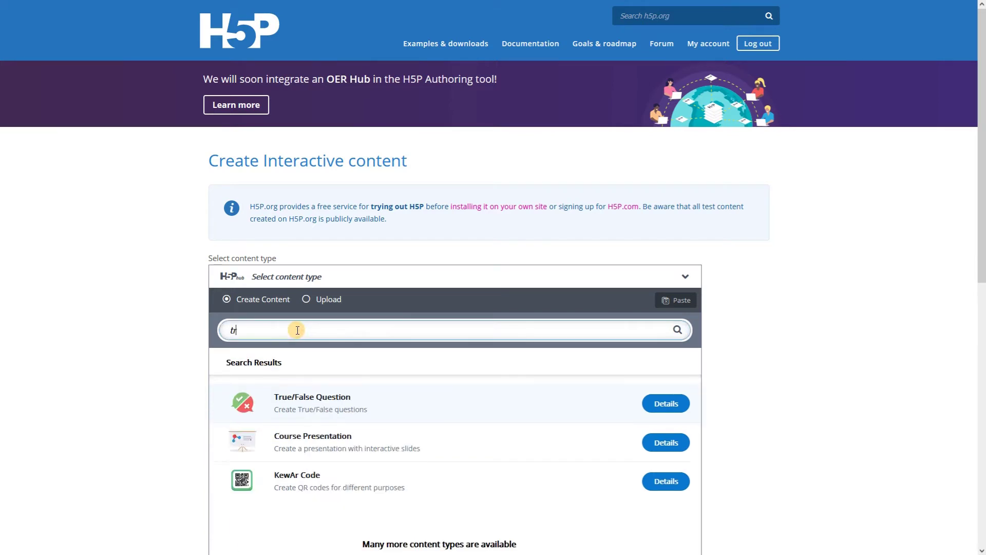
left_click(393, 402)
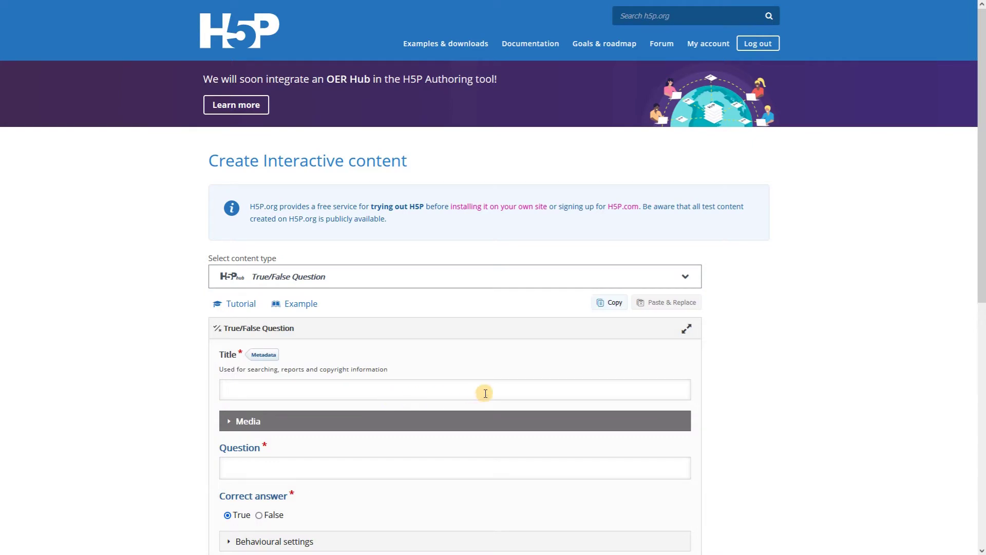
- Expand the question editor to full screen and enter the title "Doğru Yanlış Sorusu"
scroll(518, 390, "down", 3)
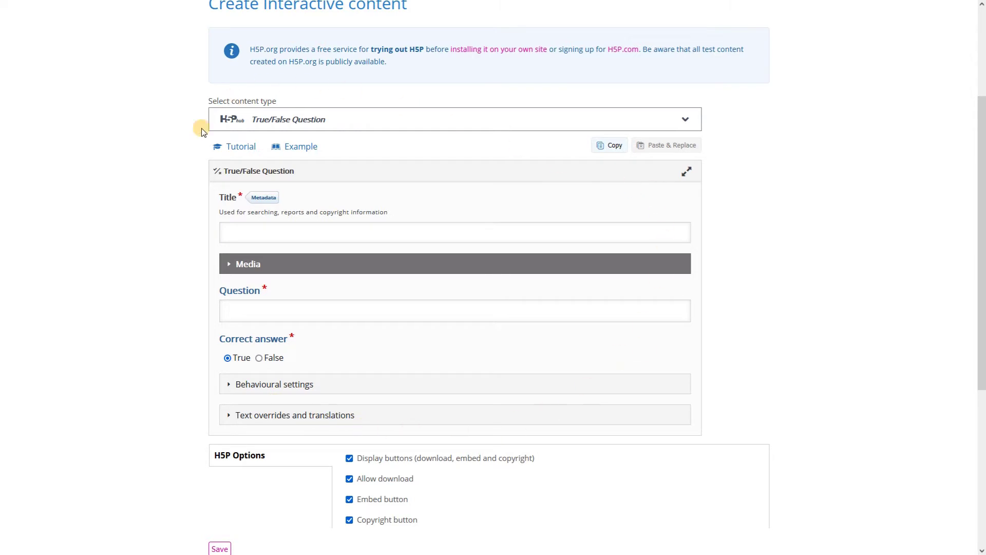
left_click(688, 172)
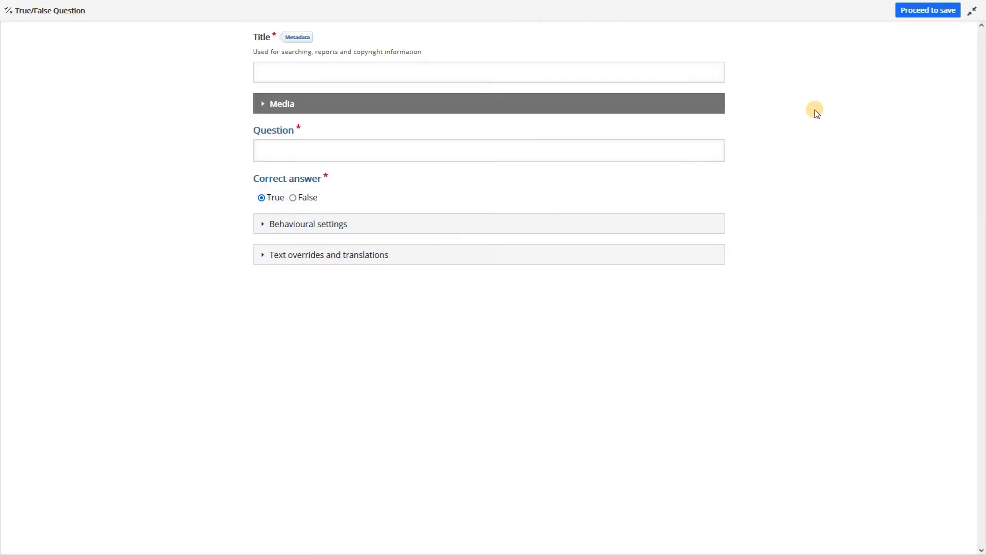
left_click(293, 75)
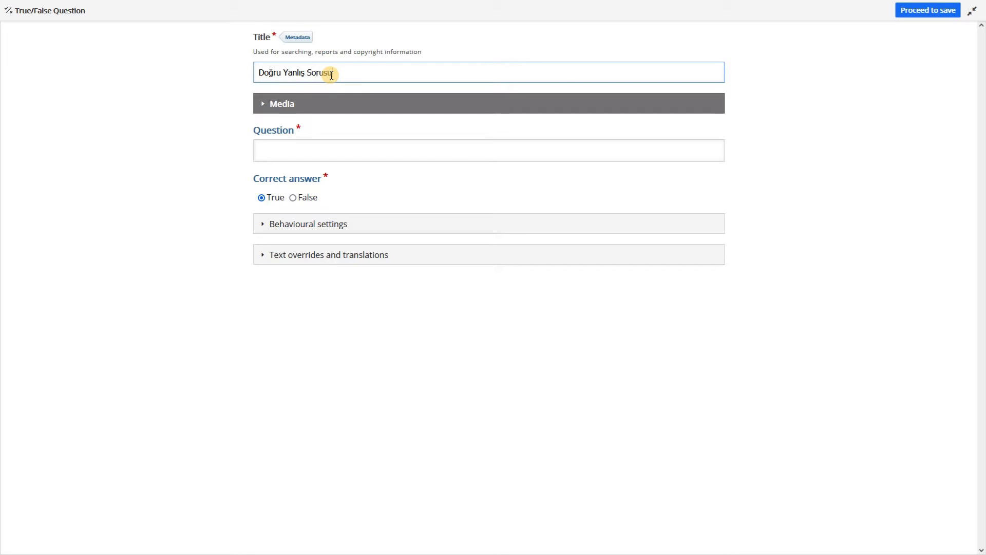
- Examine which media types can be displayed above the question, leaving the media type unset
left_click(283, 104)
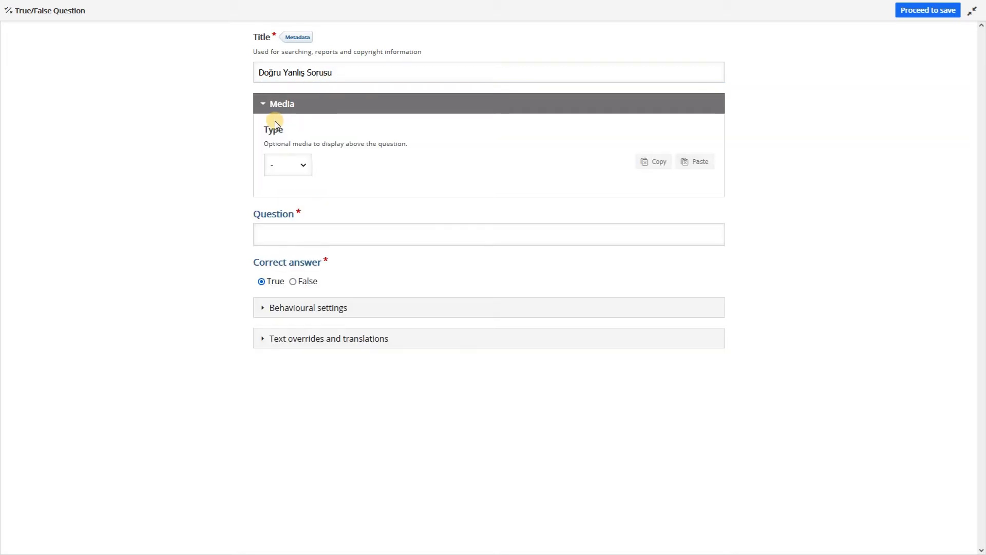
left_click(302, 170)
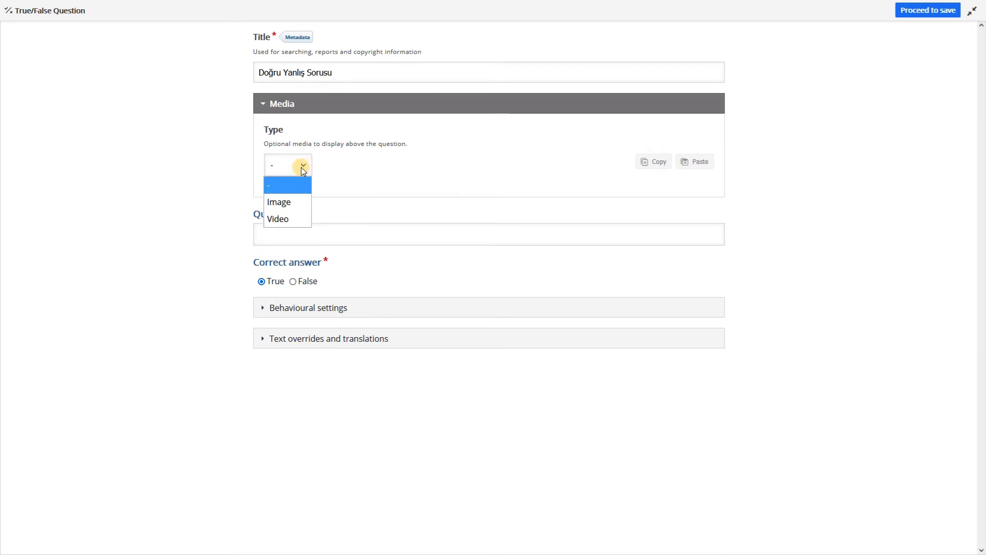
left_click(274, 129)
left_click(270, 102)
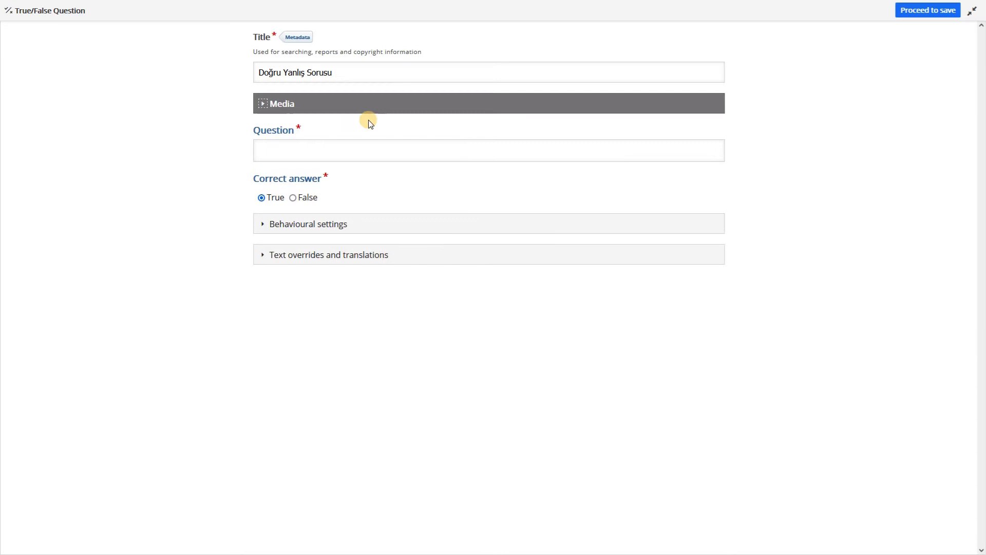
- Enter the question "Ankara Türkiye'nin başkentidir." with True as the correct answer
left_click(324, 153)
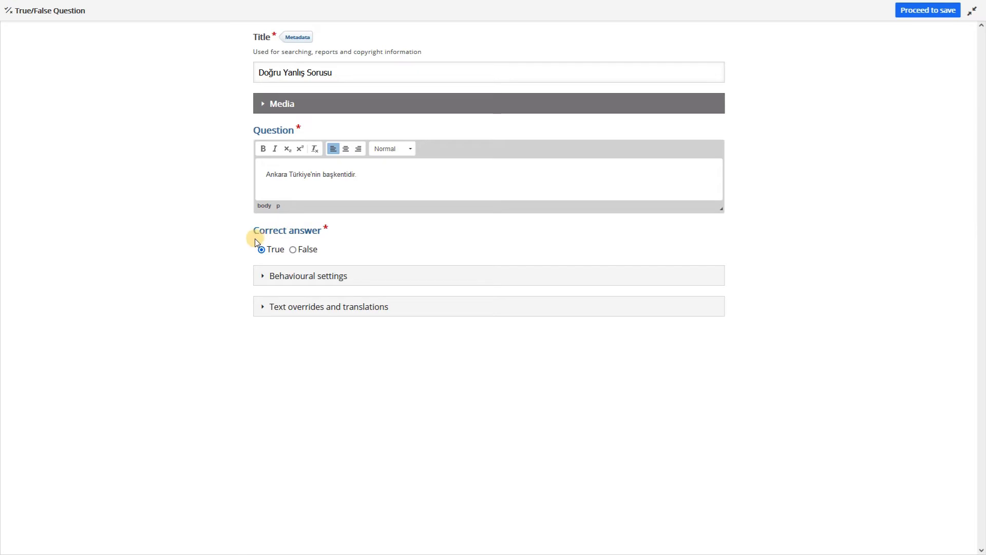
left_click_drag(254, 239, 316, 240)
left_click(344, 232)
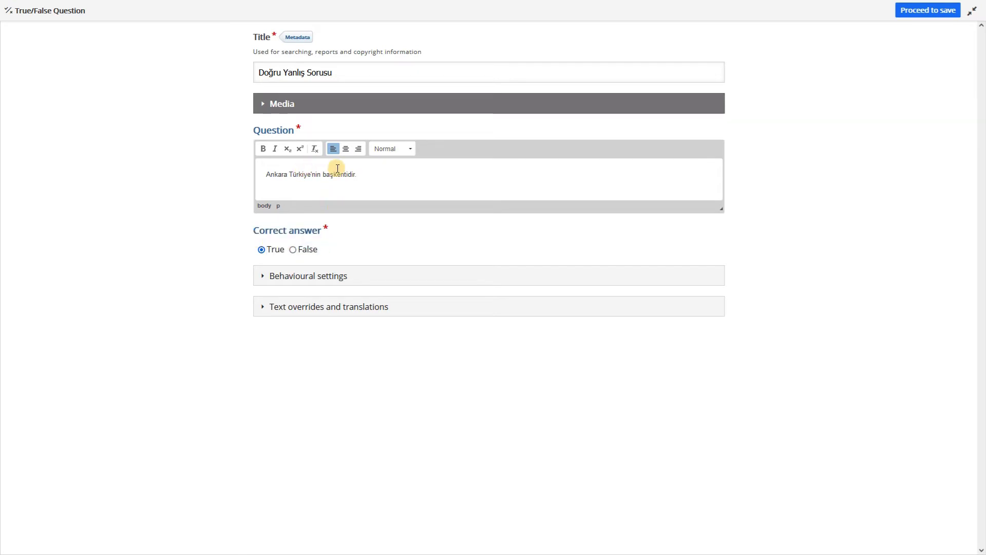
left_click(373, 198)
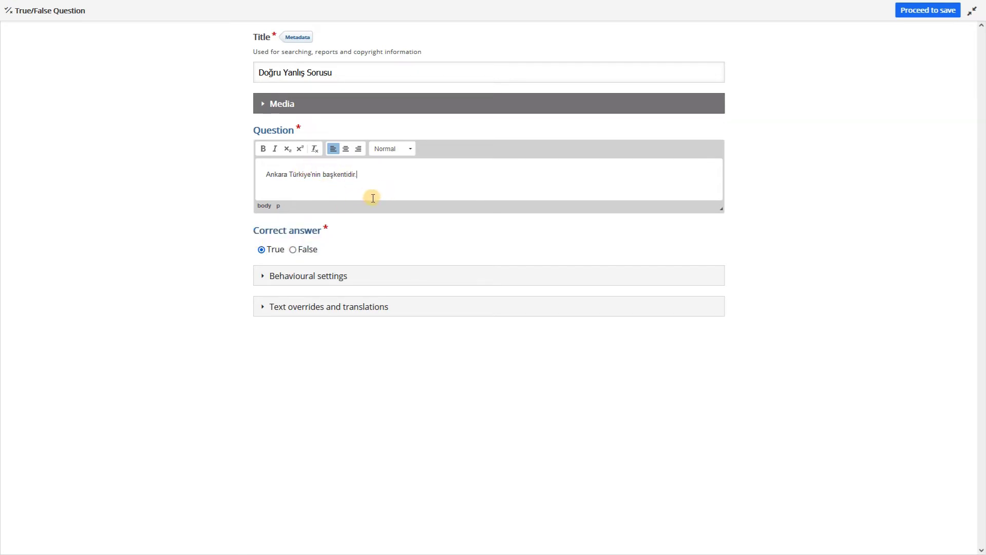
triple_click(282, 174)
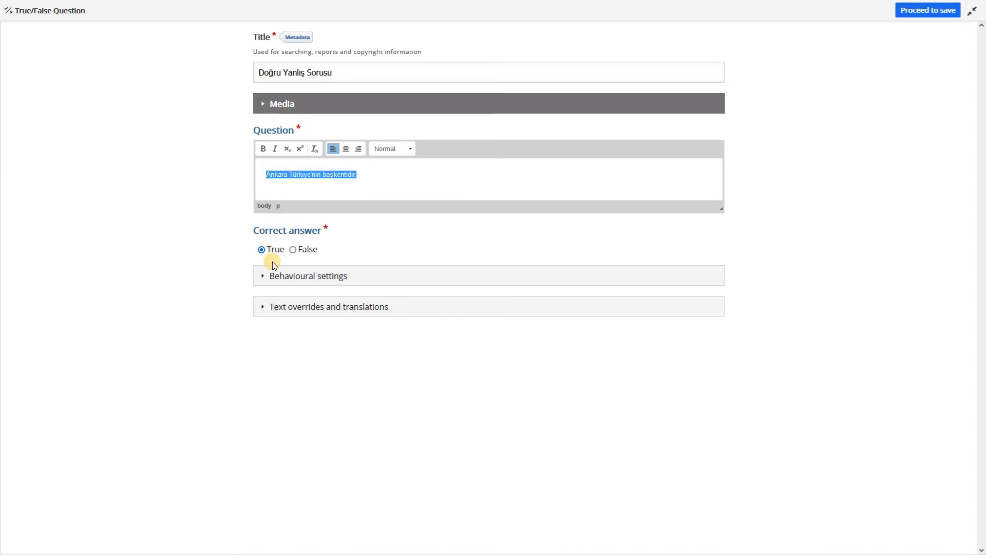
double_click(312, 231)
left_click(308, 170)
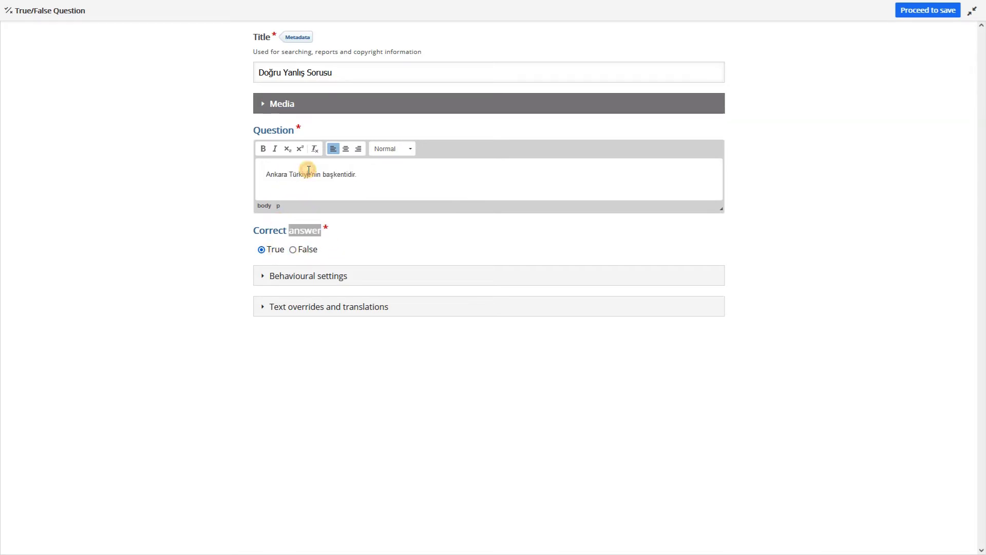
left_click(264, 250)
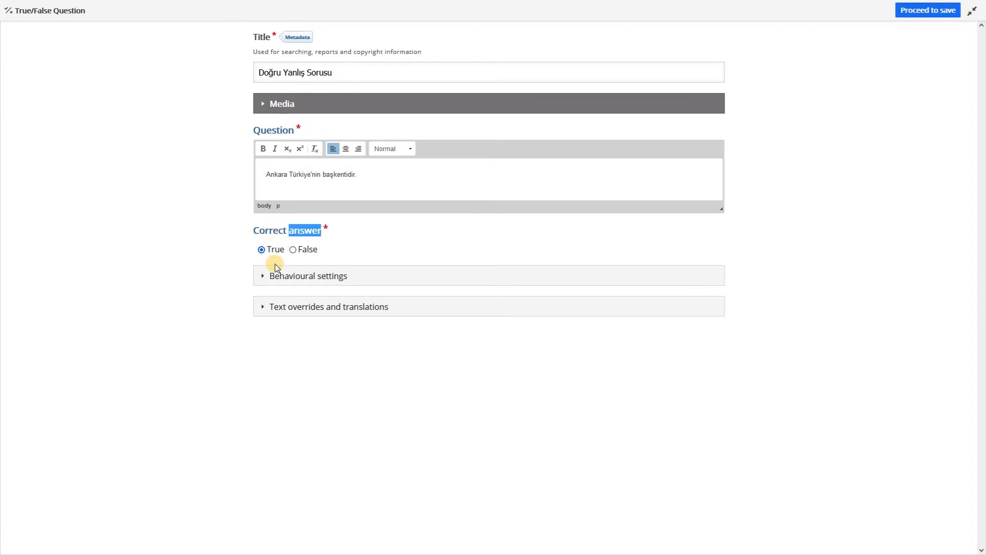
- Open the behavioural settings and try the automatic answer check, leaving it turned off
left_click(288, 276)
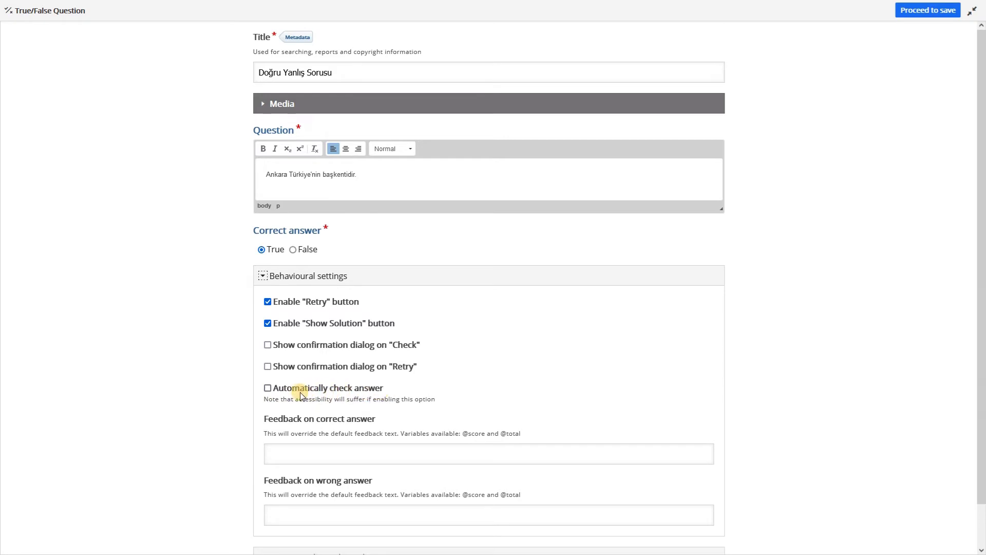
left_click(268, 388)
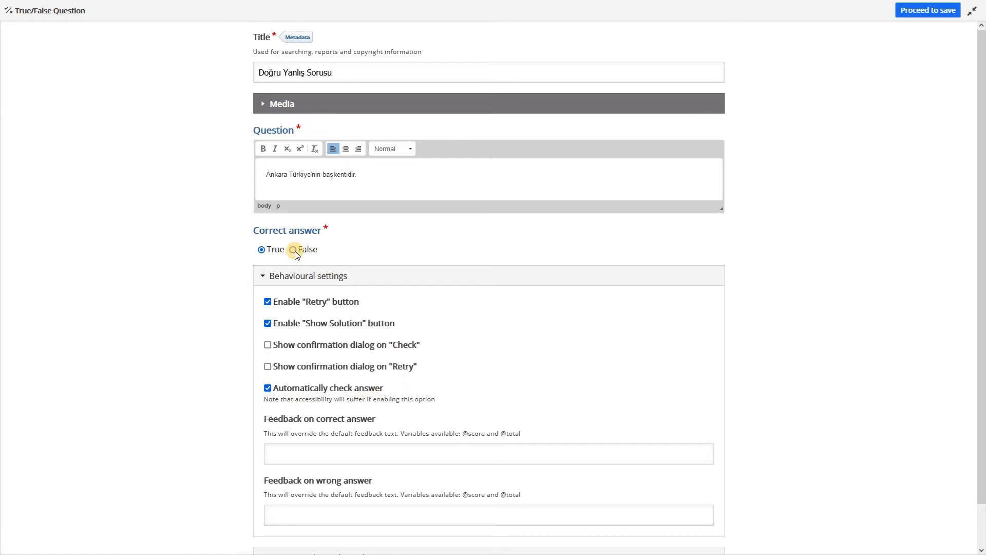
left_click(267, 388)
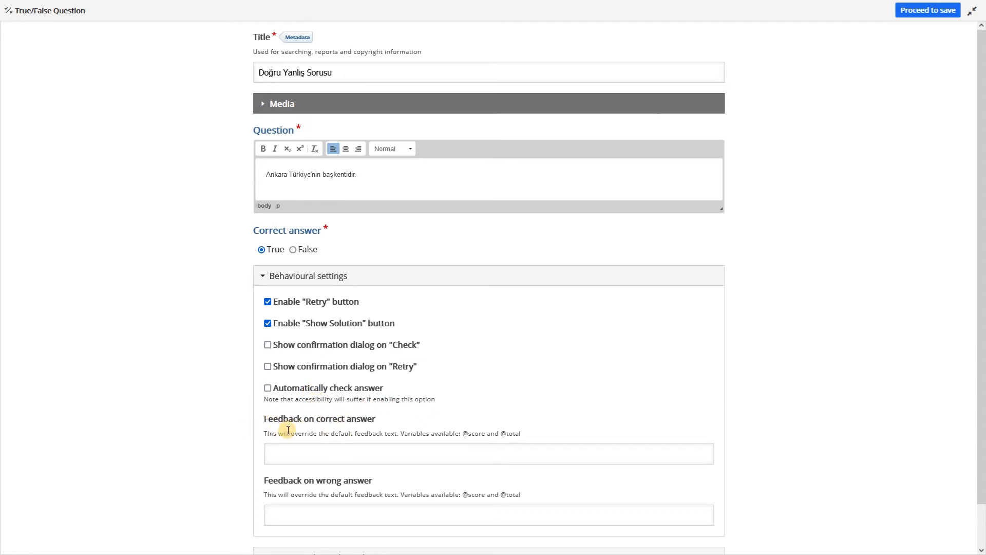
triple_click(373, 419)
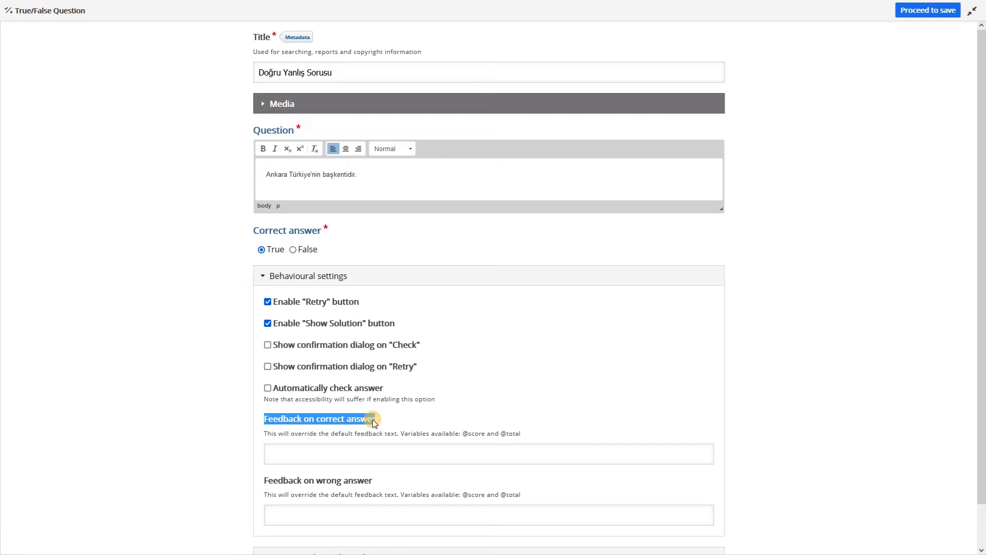
left_click(360, 454)
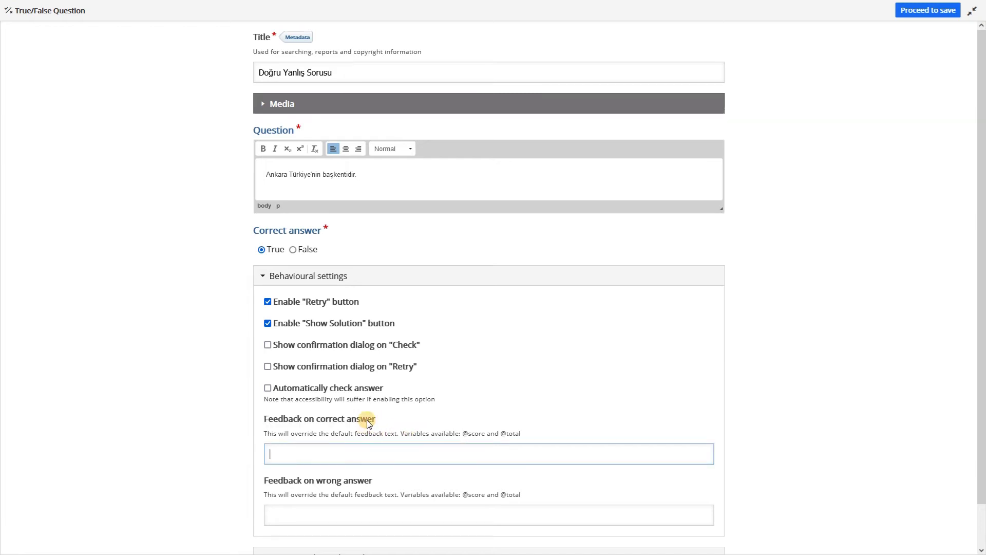
triple_click(368, 419)
left_click(359, 454)
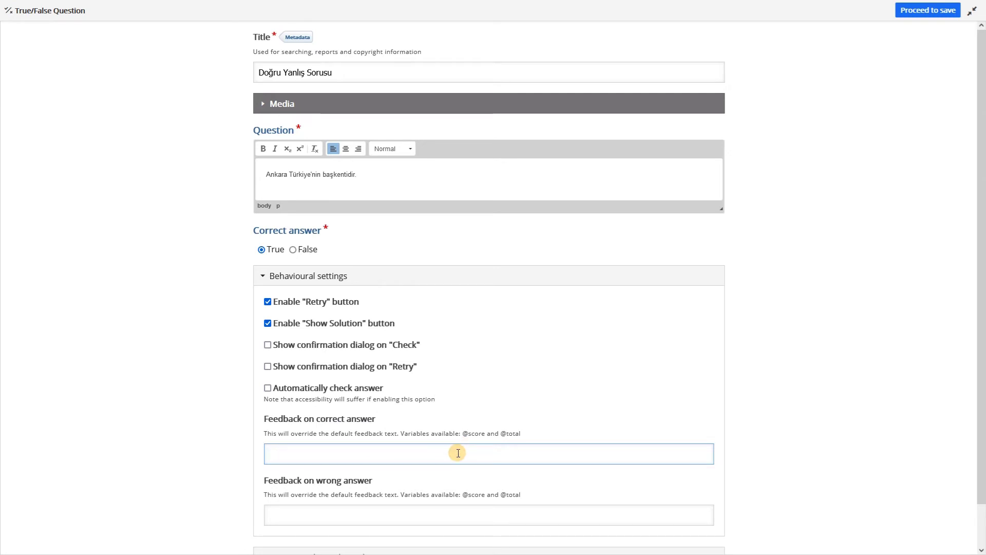
type("Tebrikler @total p")
type("uan üzerinden @s")
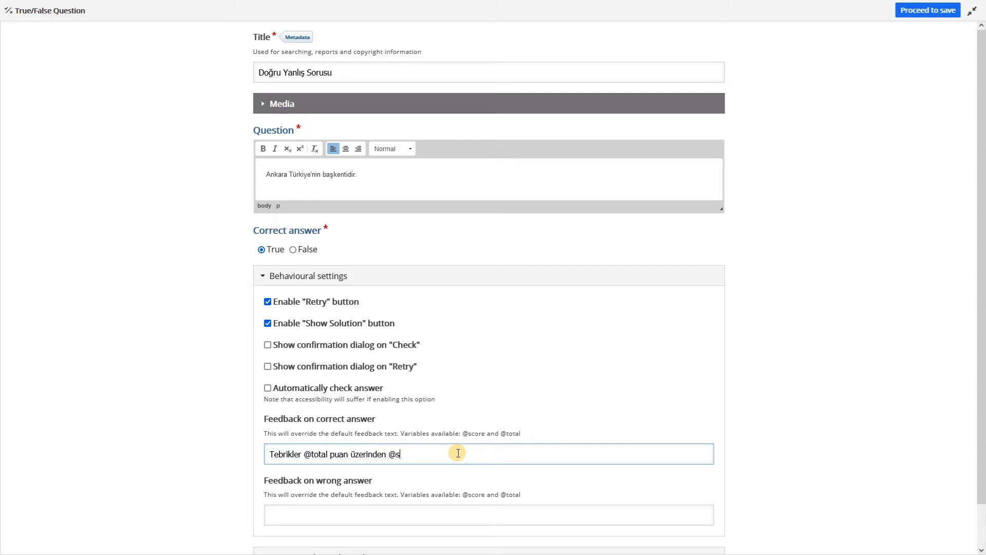
type("uan kazandınız...")
- Copy the correct-answer feedback into the feedback on wrong answer and replace its word "Tebrikler" with "Üzgünüm"
key("ctrl+a")
key("ctrl+c")
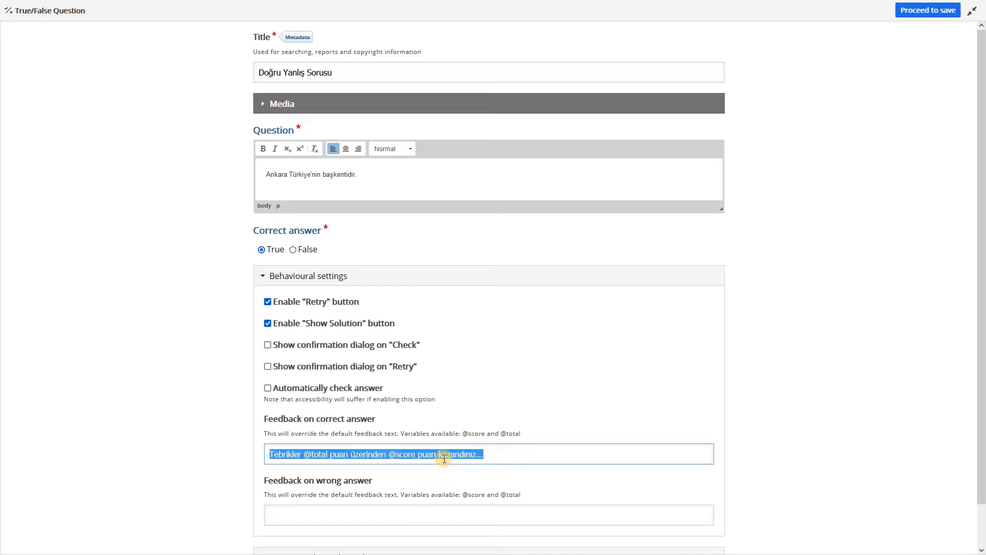
left_click(450, 511)
key("ctrl+v")
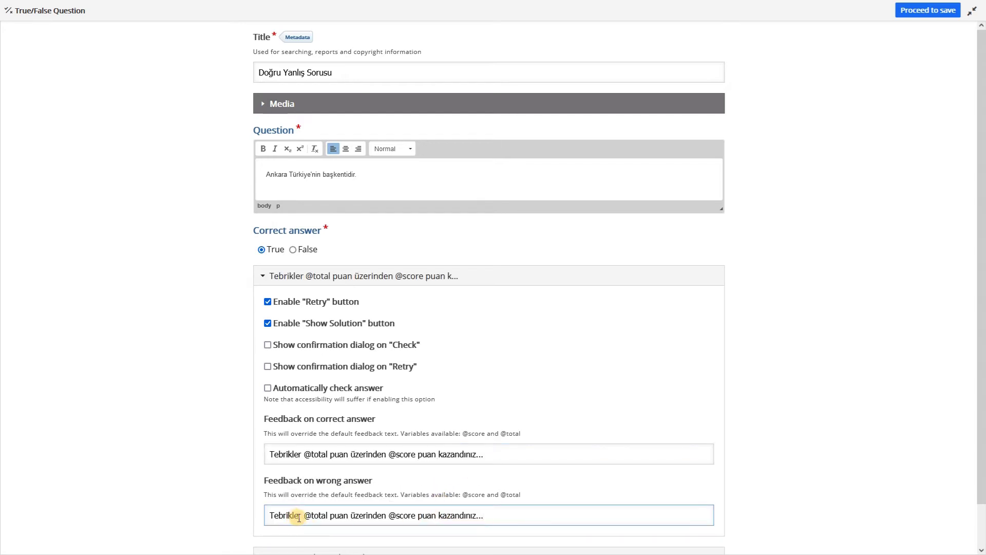
left_click_drag(303, 517, 207, 511)
type("Üzgünüm")
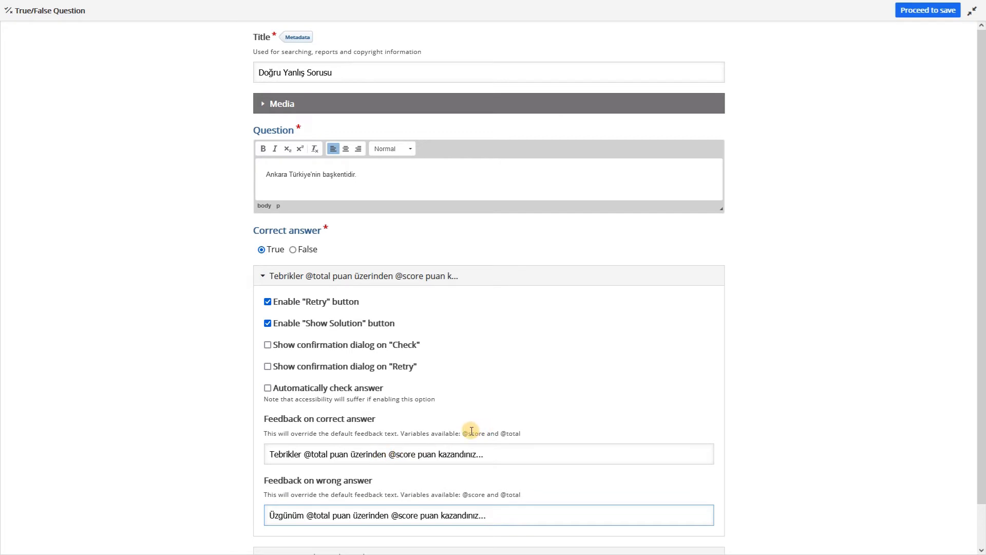
left_click_drag(464, 434, 478, 434)
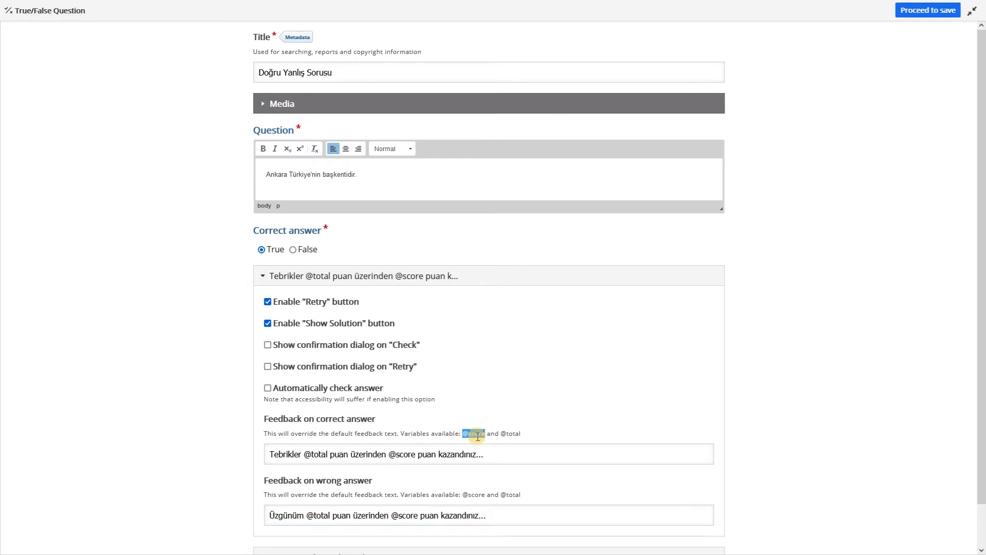
triple_click(305, 456)
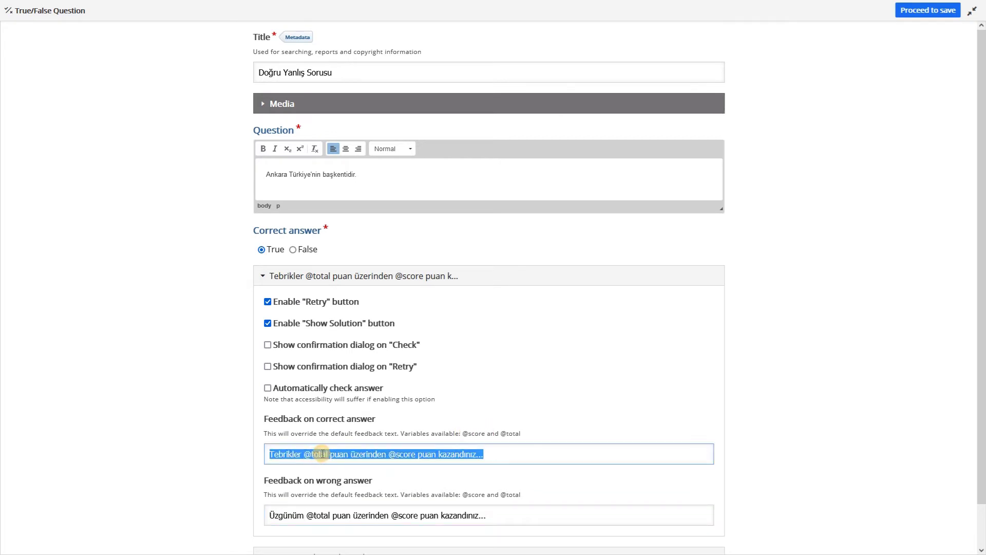
left_click(329, 454)
double_click(326, 453)
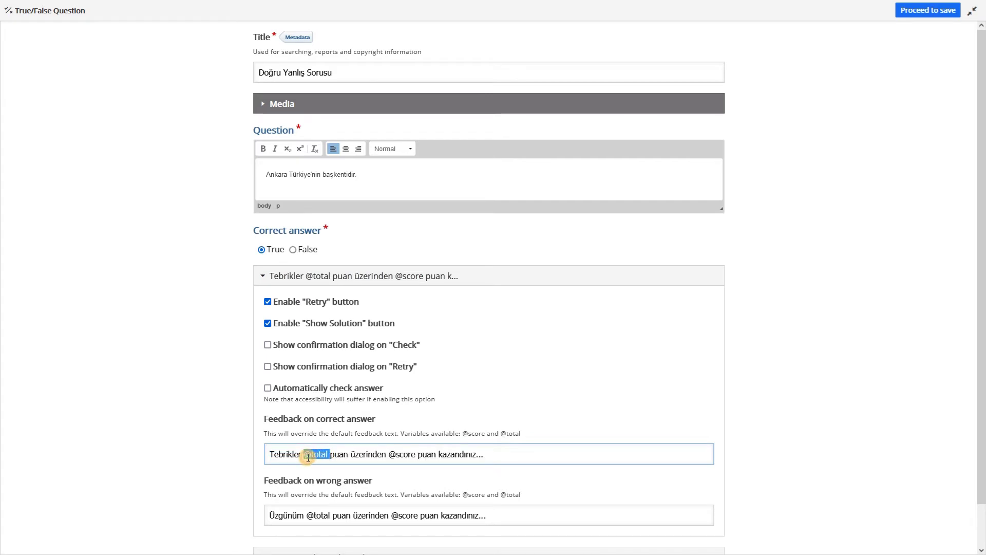
left_click(390, 454)
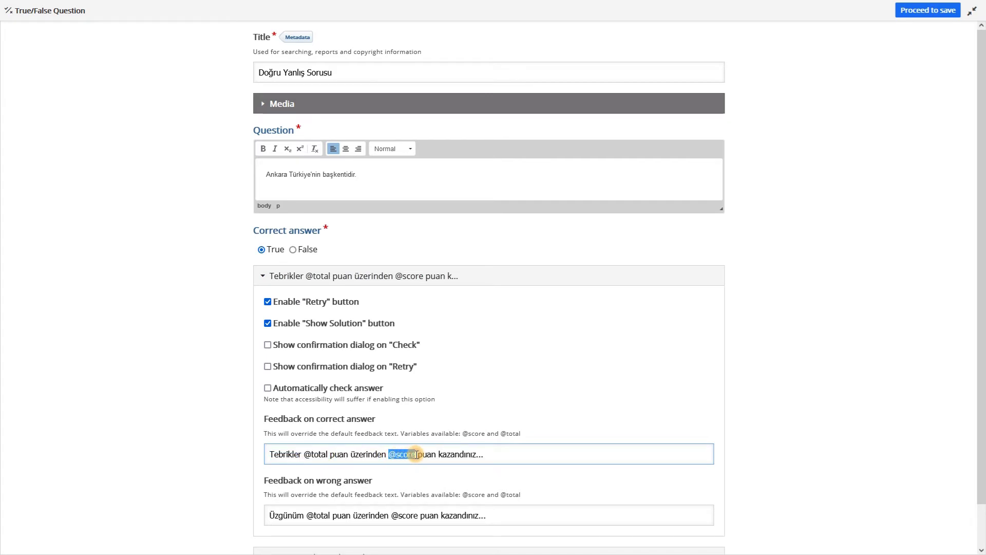
scroll(718, 424, "down", 1)
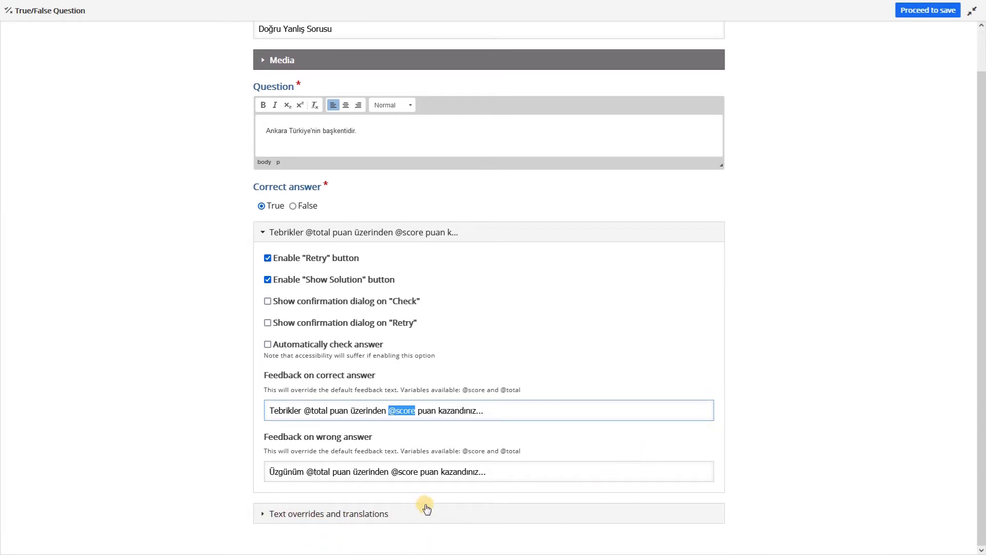
- Open the text overrides and translations and change their language to Turkish (Türkçe), confirming the change
left_click(368, 515)
scroll(180, 424, "down", 2)
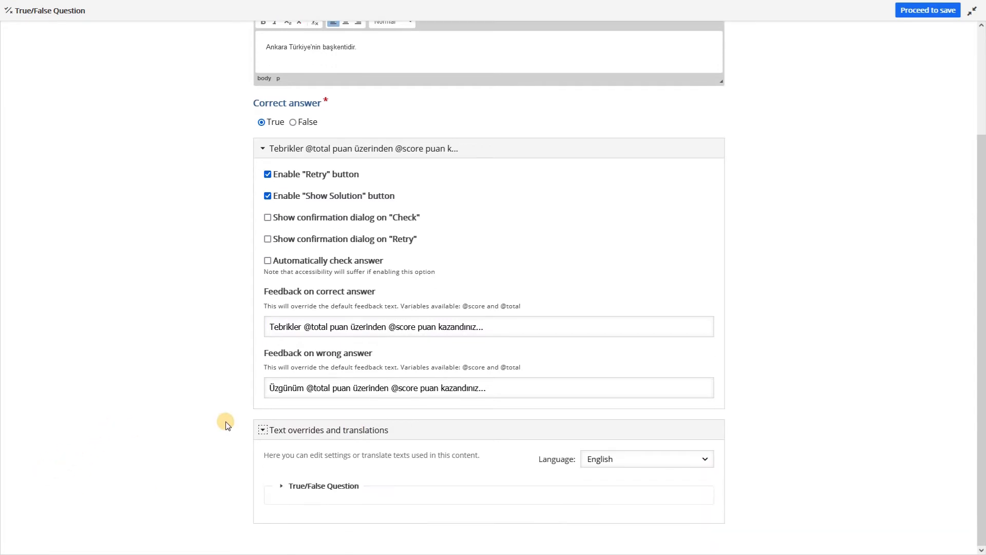
left_click(676, 457)
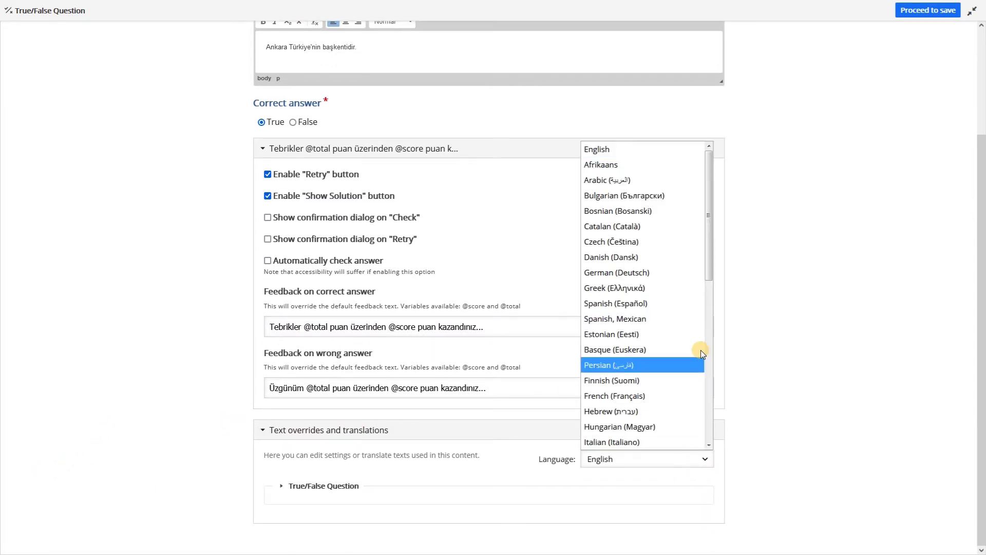
scroll(701, 344, "down", 7)
left_click(640, 379)
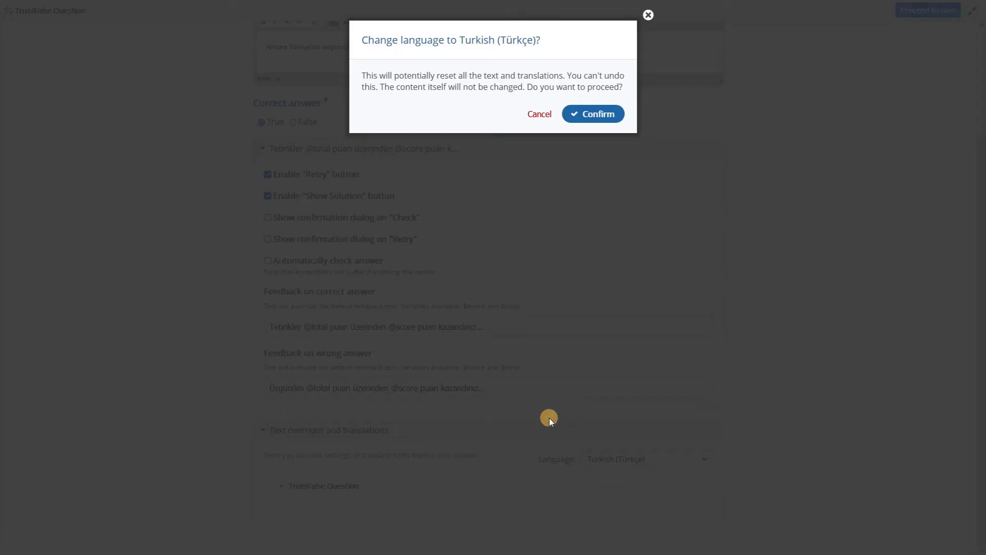
left_click(589, 121)
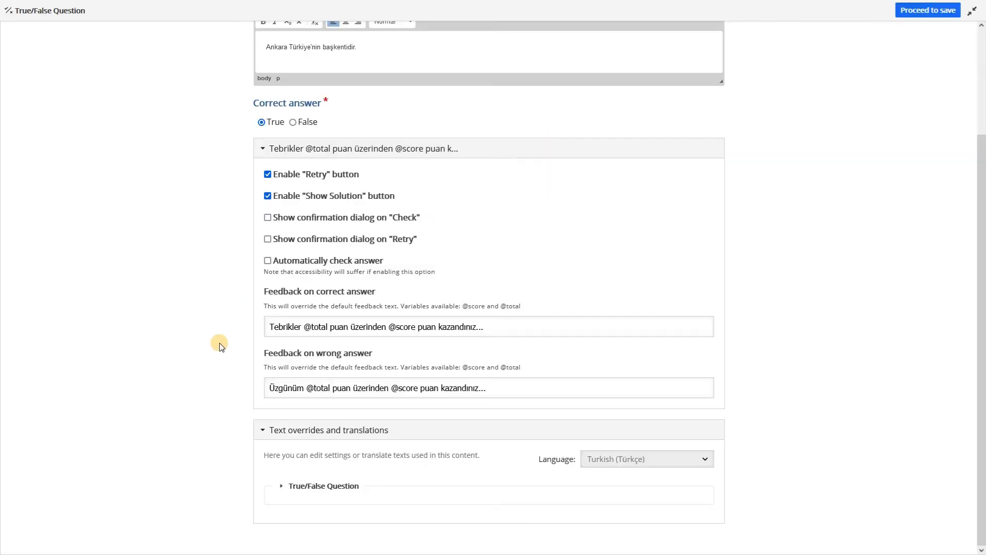
- Examine the Turkish button labels, feedback text and assistive descriptions in the True/False Question text overrides
left_click(296, 487)
scroll(185, 436, "down", 2)
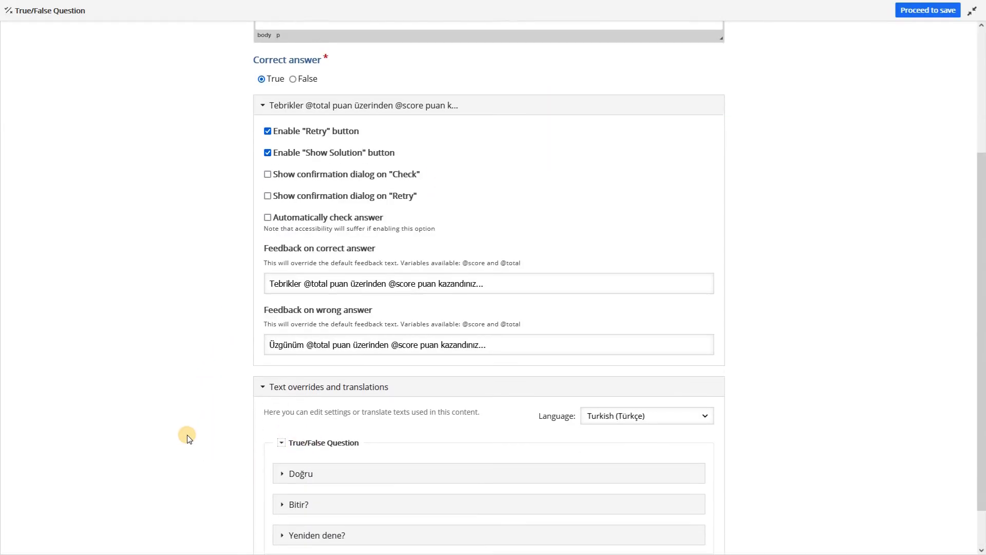
left_click(313, 431)
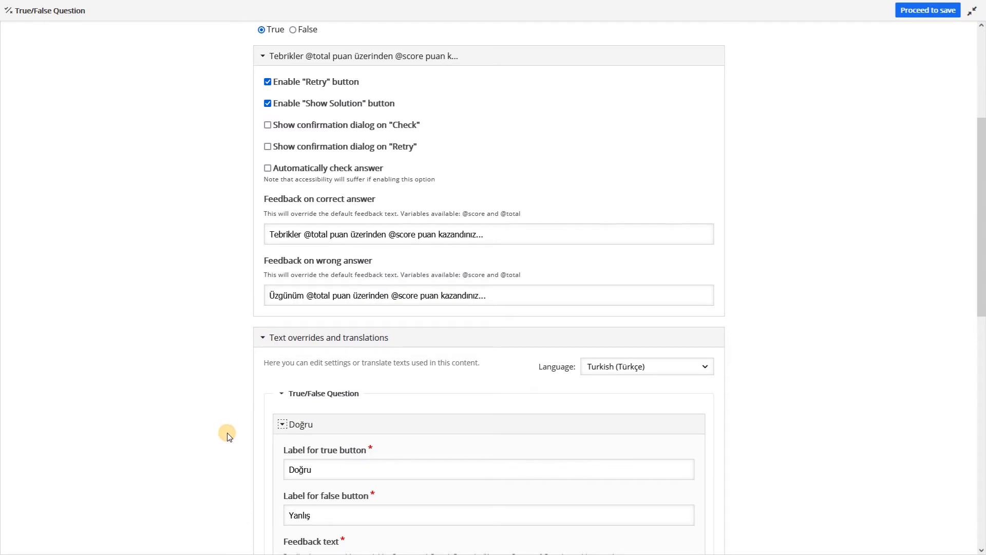
scroll(226, 430, "down", 4)
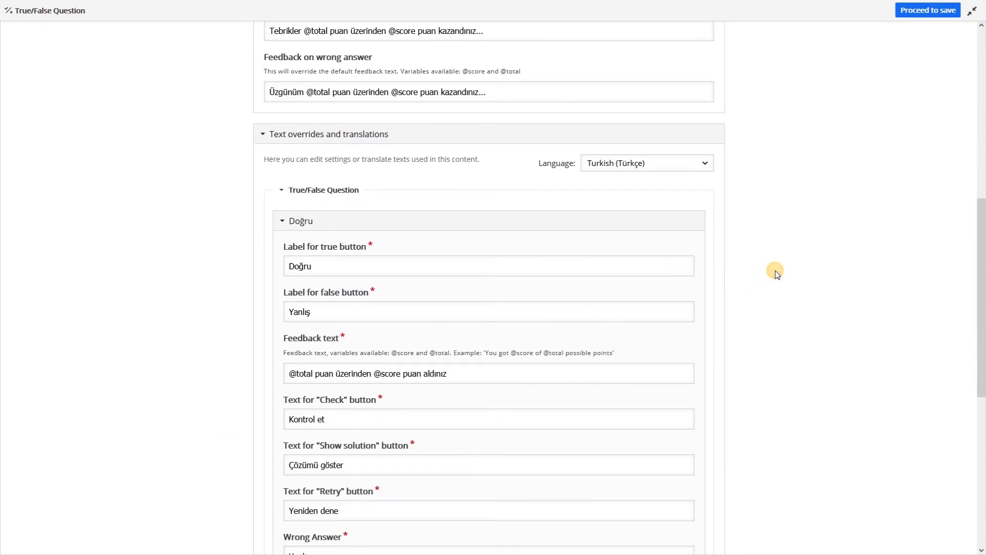
scroll(776, 272, "down", 4)
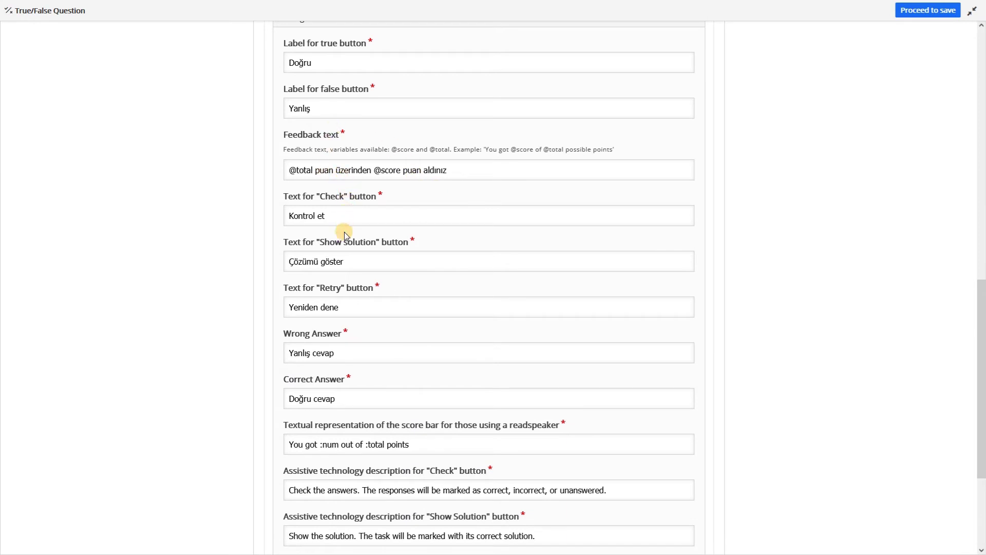
left_click(454, 447)
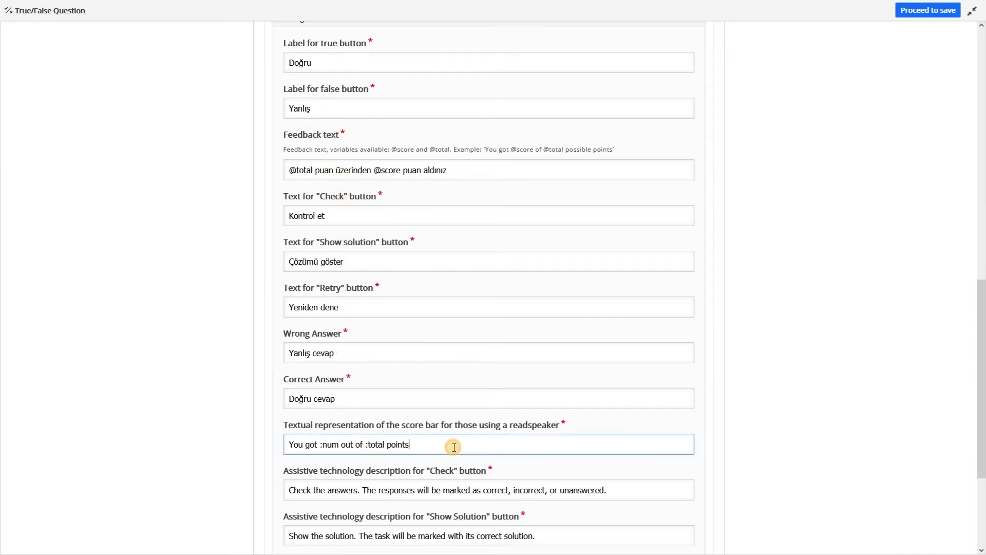
left_click(768, 455)
scroll(769, 456, "down", 3)
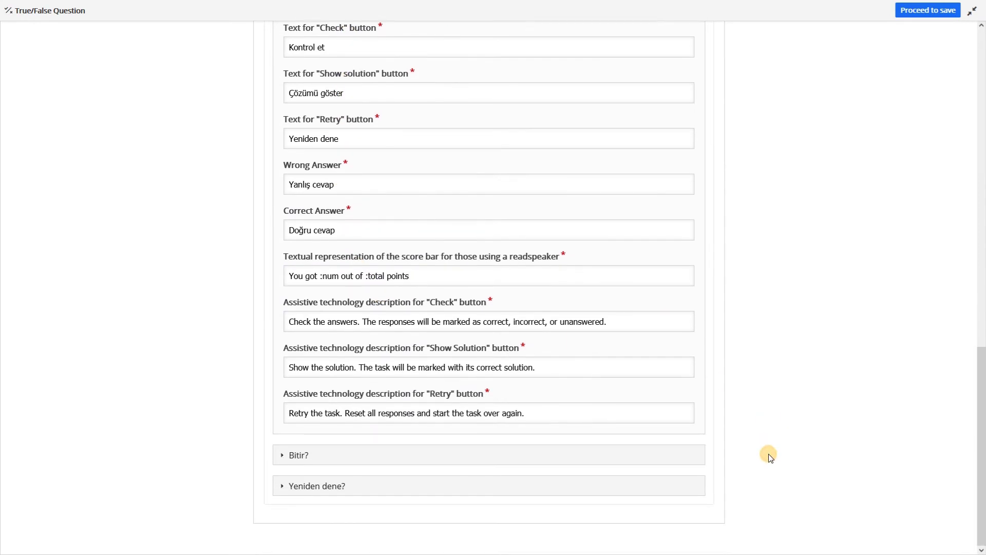
- Examine the header, body and button texts of the "Bitir?" and "Yeniden dene?" confirmation dialogs
left_click(293, 454)
scroll(491, 481, "down", 2)
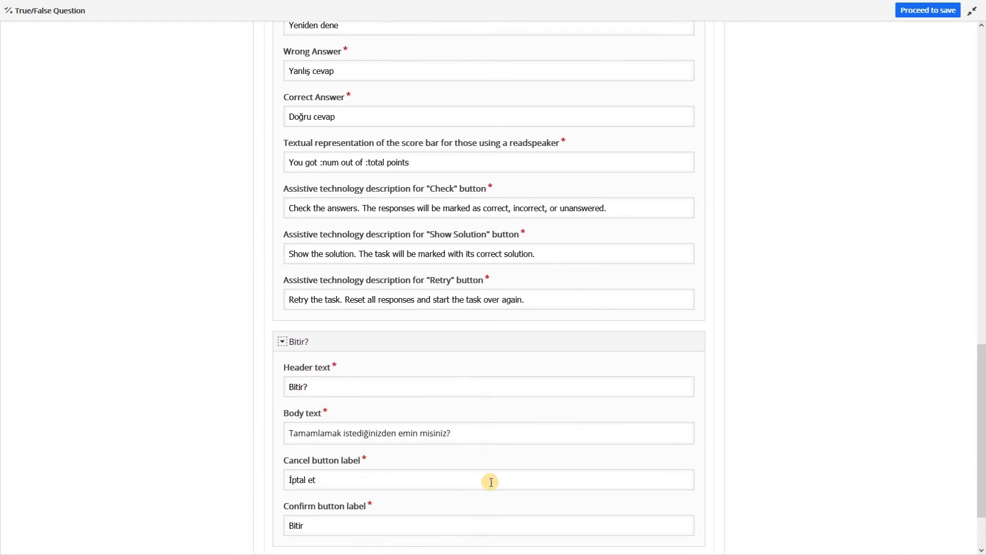
scroll(491, 482, "down", 2)
left_click(547, 457)
scroll(546, 458, "down", 3)
scroll(721, 412, "up", 15)
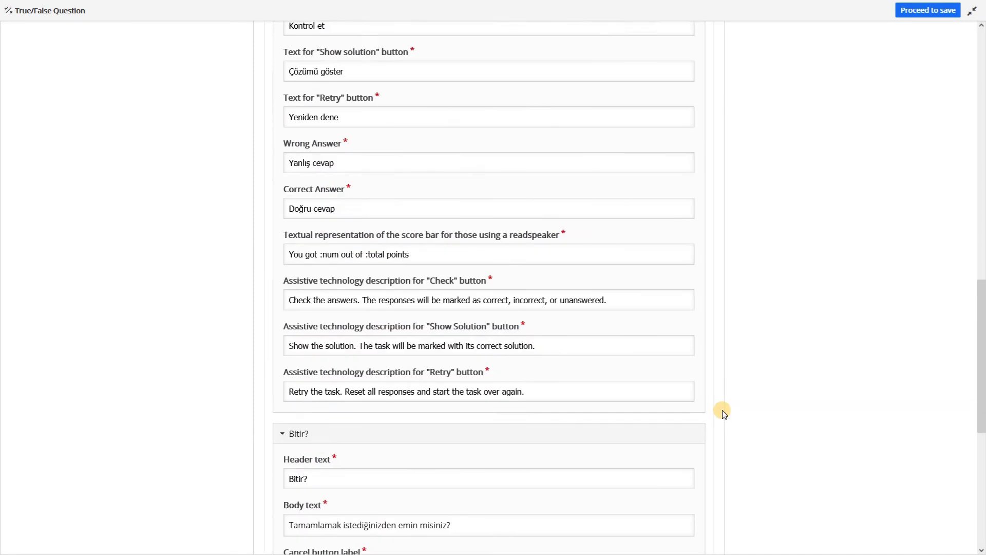
scroll(722, 410, "up", 7)
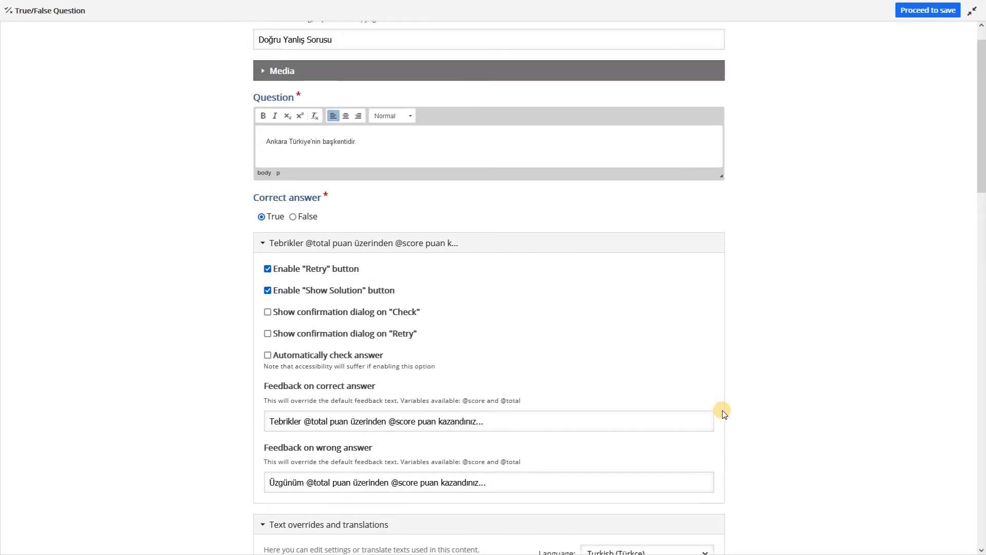
scroll(722, 409, "down", 9)
scroll(741, 405, "down", 12)
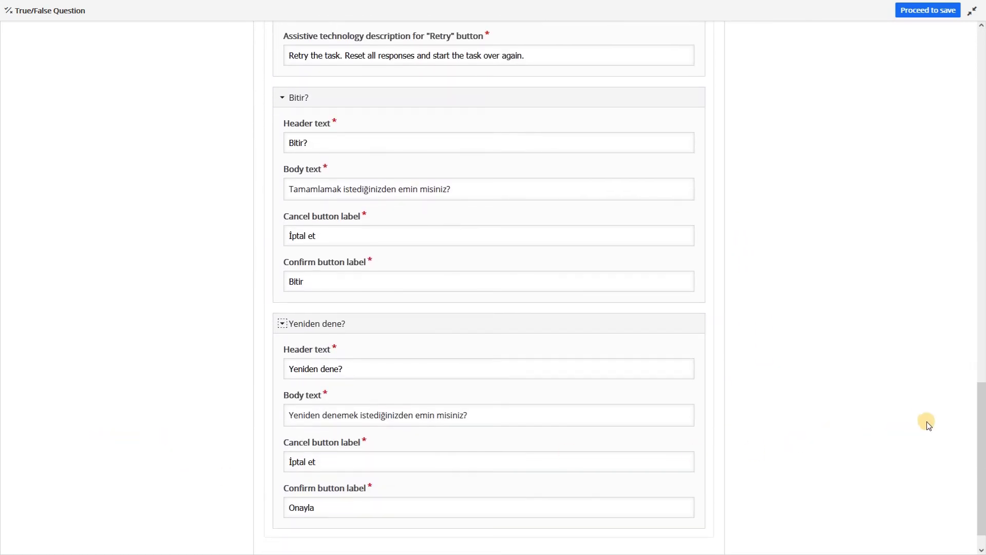
- Save the True/False question and test the published version by checking the answer "Doğru" and reading its feedback
left_click(930, 10)
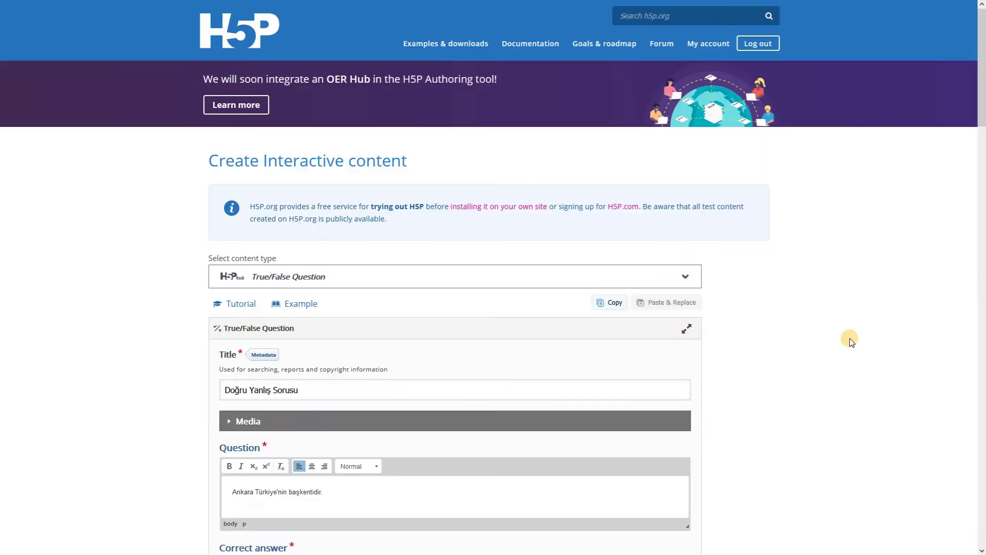
left_click(221, 269)
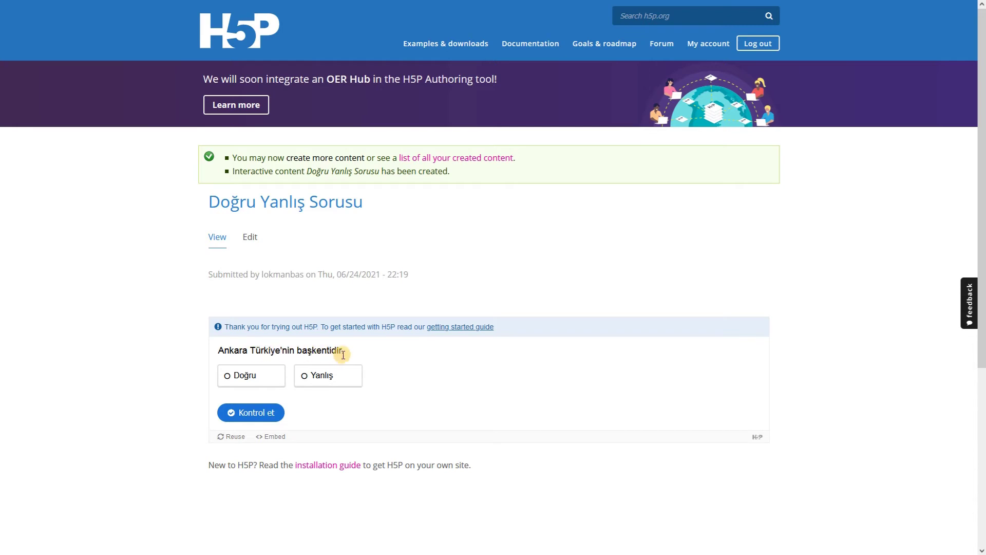
left_click(253, 378)
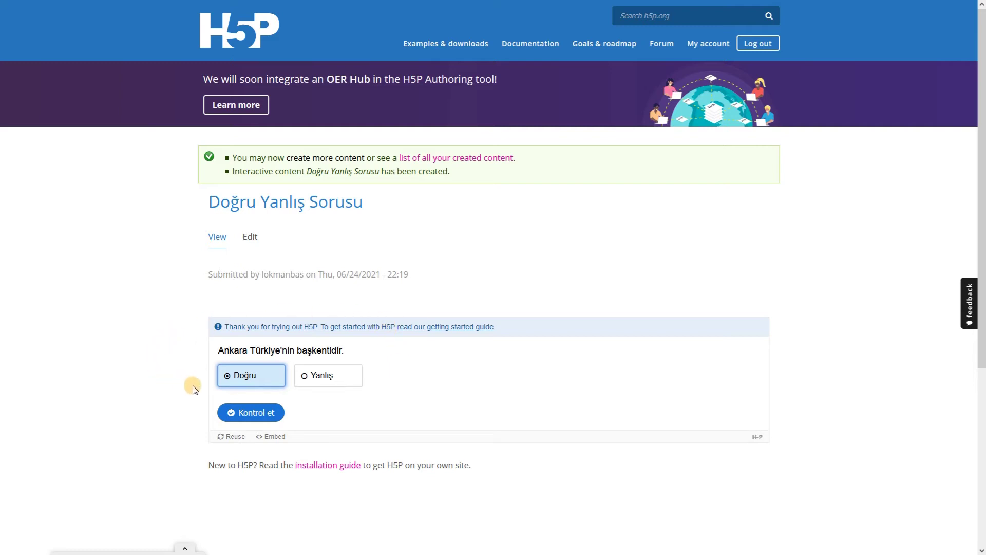
left_click(258, 414)
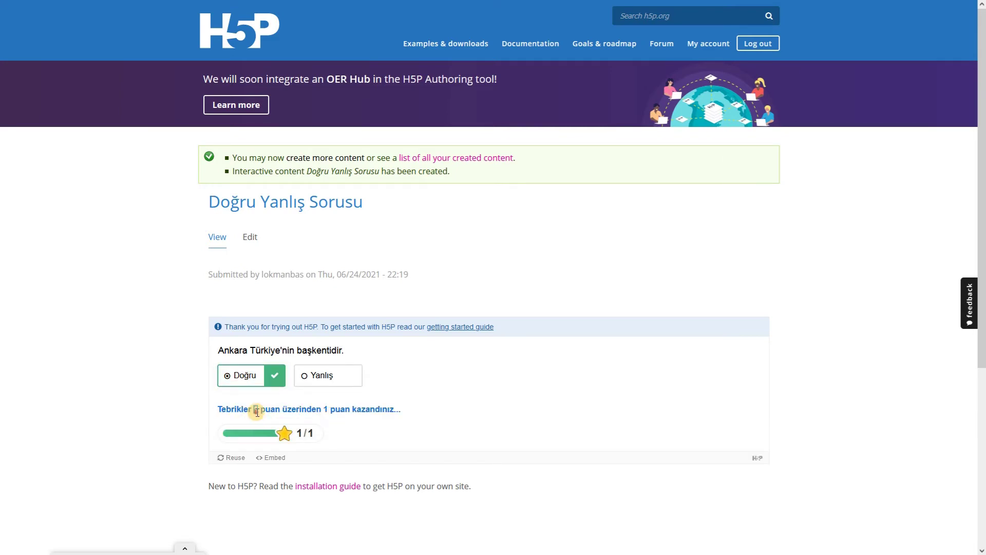
left_click_drag(254, 409, 393, 410)
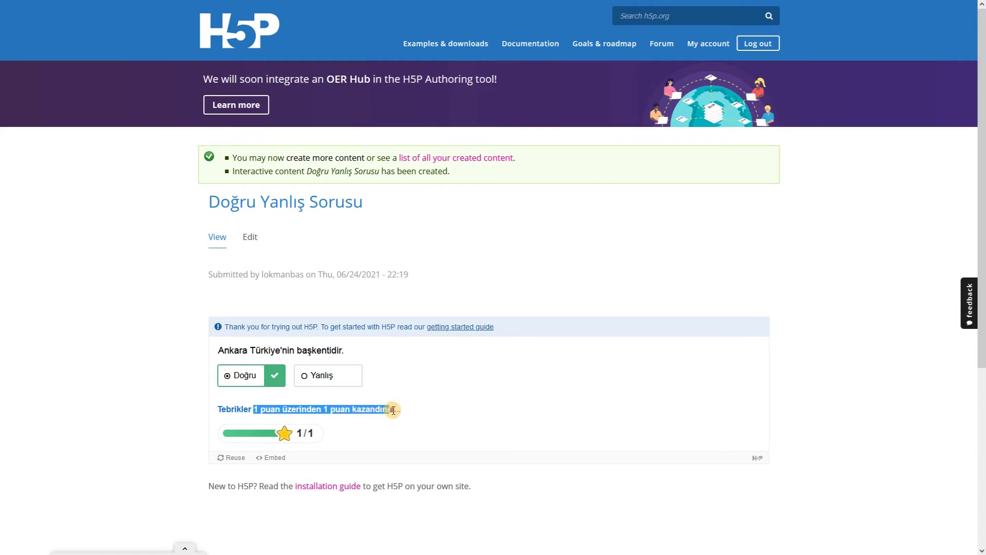
left_click(265, 408)
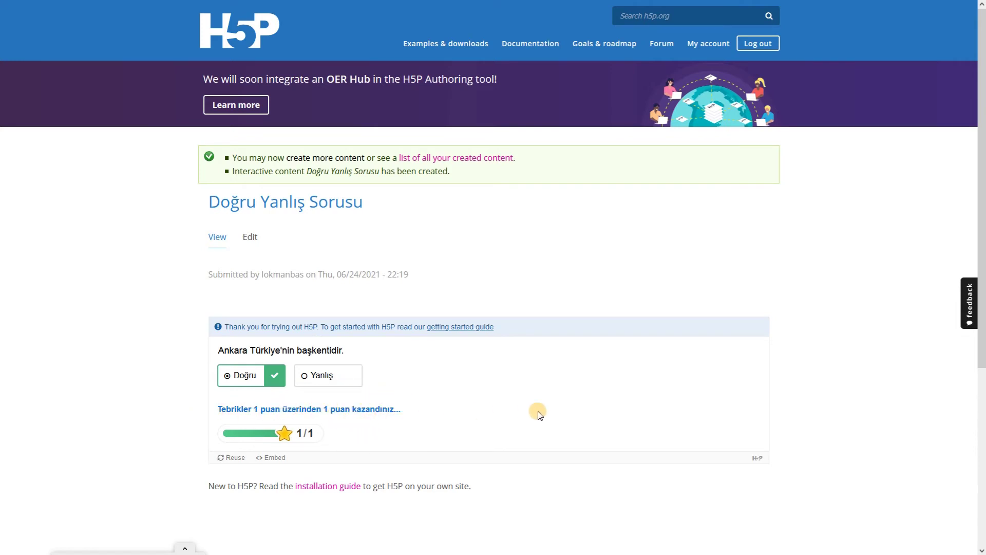
scroll(537, 417, "down", 1)
scroll(537, 415, "down", 2)
scroll(537, 414, "up", 3)
- Reopen the question for editing to review its behavioural settings and save it again
left_click(250, 228)
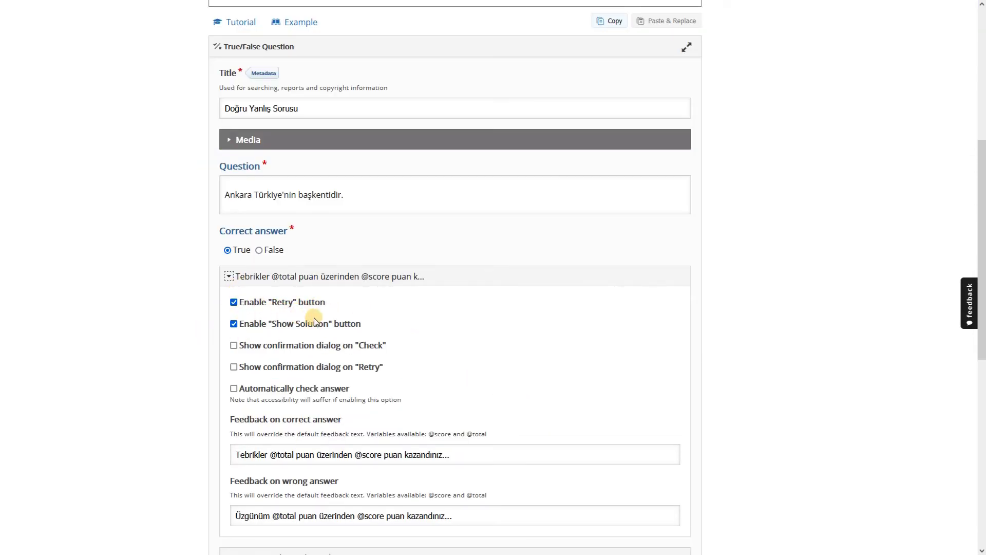
left_click(234, 346)
scroll(187, 387, "down", 7)
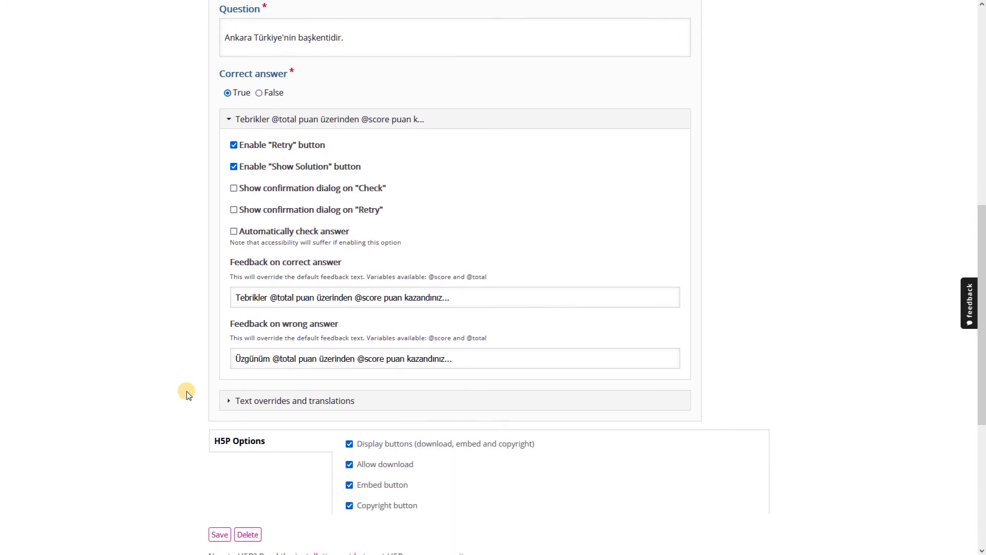
scroll(192, 368, "up", 6)
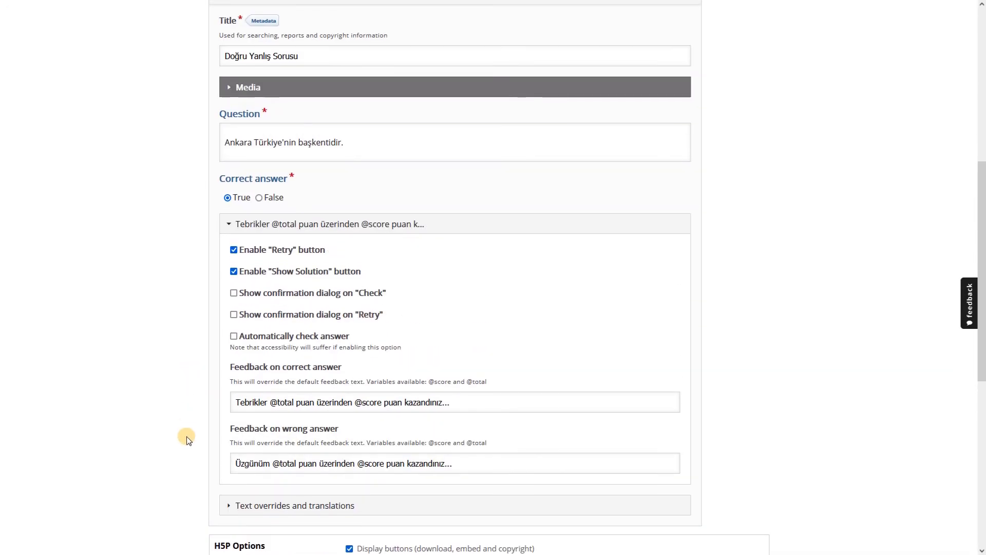
scroll(190, 436, "down", 2)
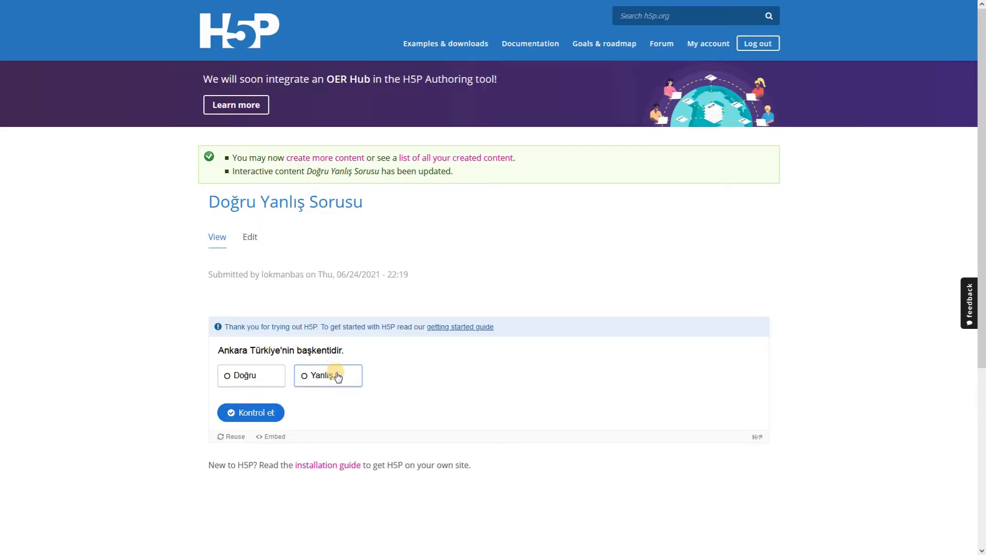
- Test the question by checking the answer "Yanlış", retrying it, and showing the solution after a second "Yanlış" answer
left_click(334, 375)
left_click(273, 411)
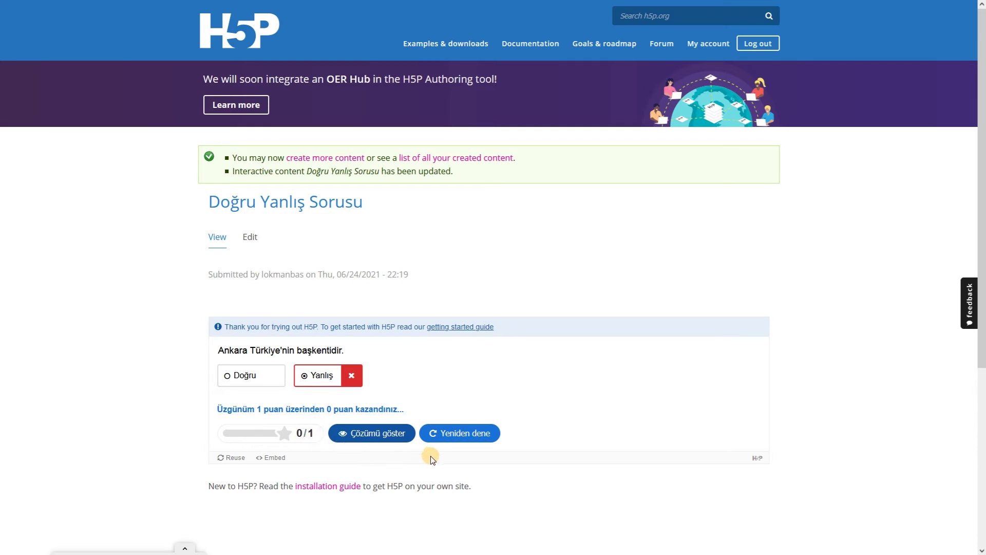
left_click(484, 436)
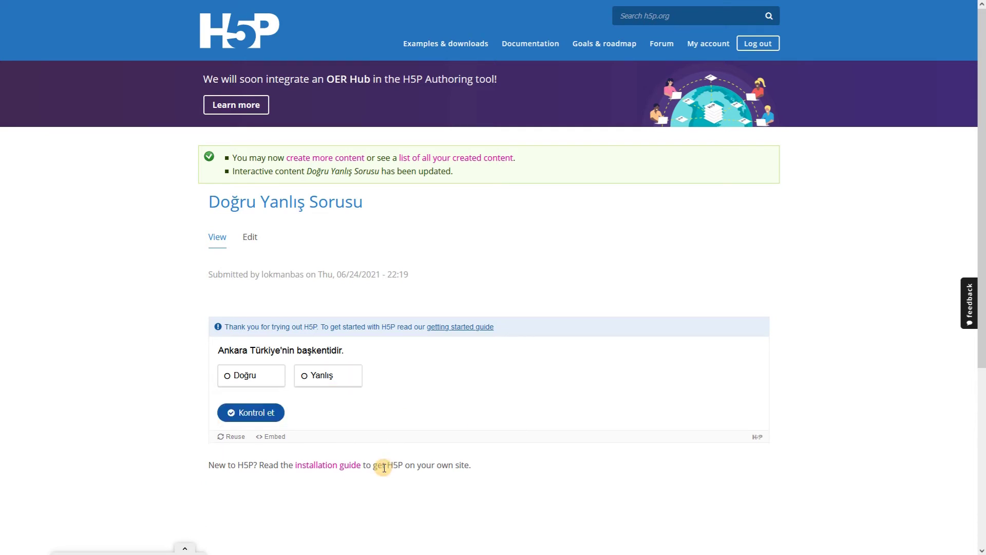
left_click(315, 380)
left_click(239, 410)
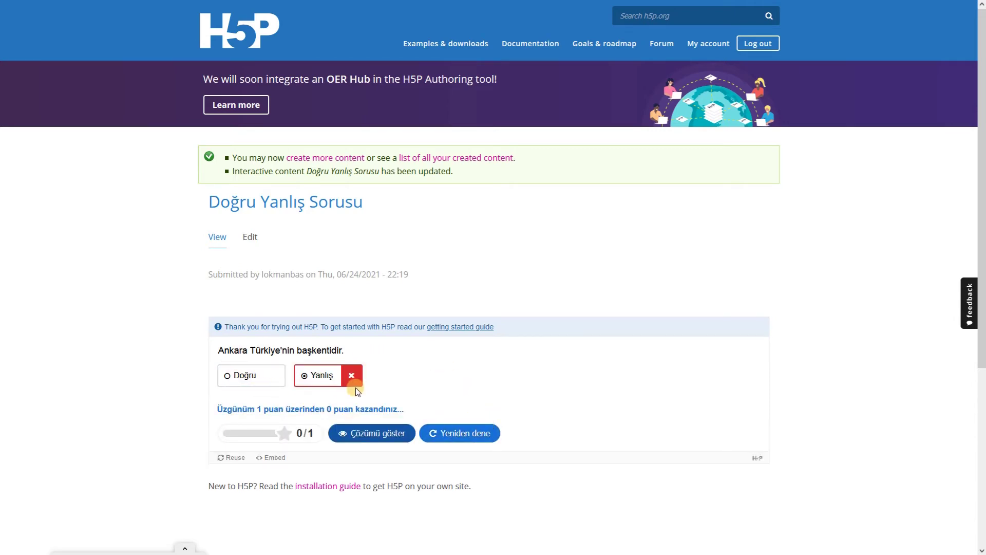
left_click(362, 430)
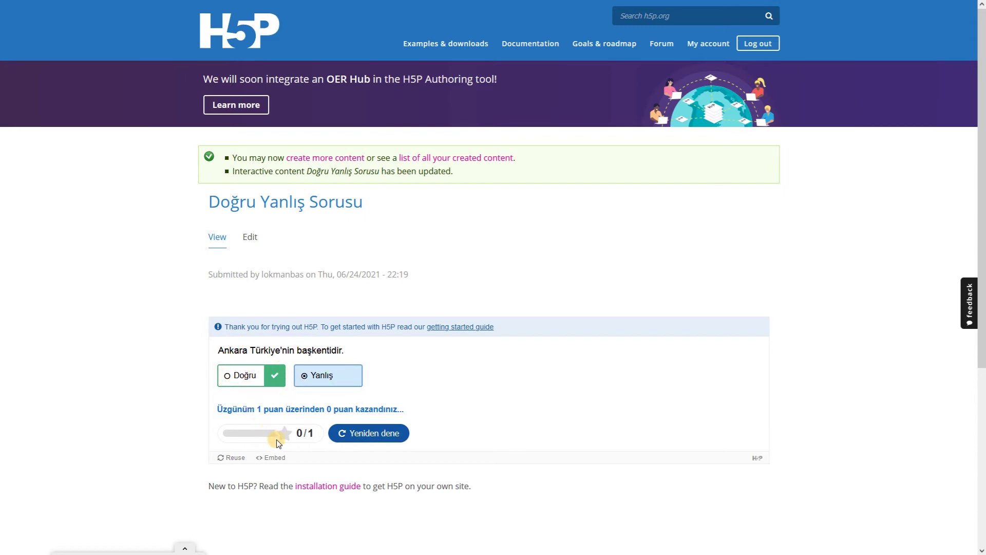
- Reopen the question for editing, set its media type to Image and upload anadolu_esmergozu_2018_06_06_162159_8418.jpg
left_click(250, 237)
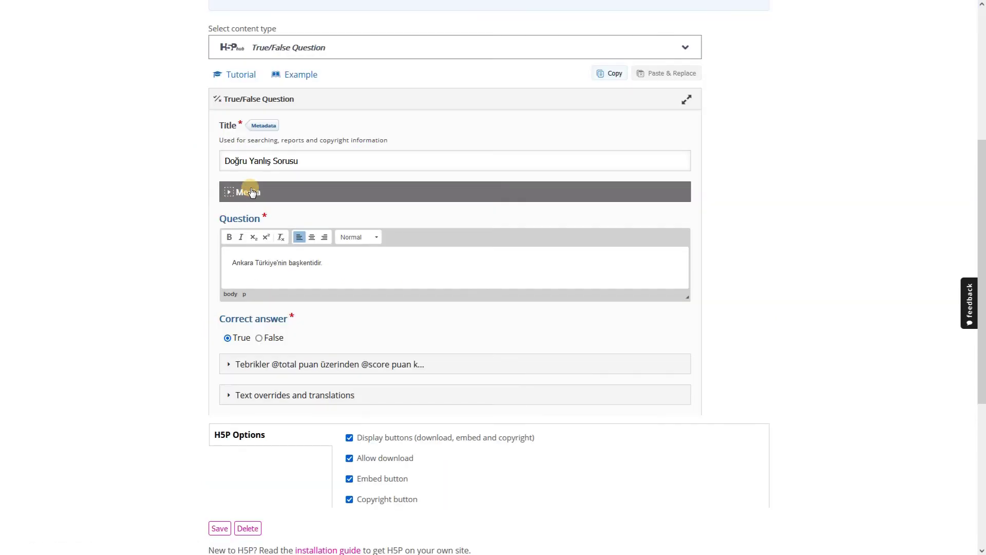
left_click(247, 192)
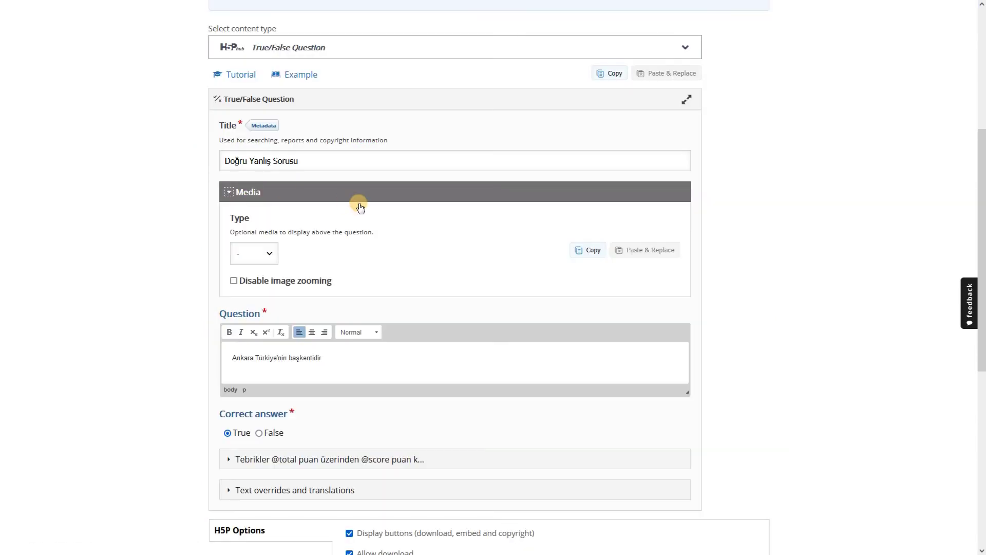
left_click(269, 254)
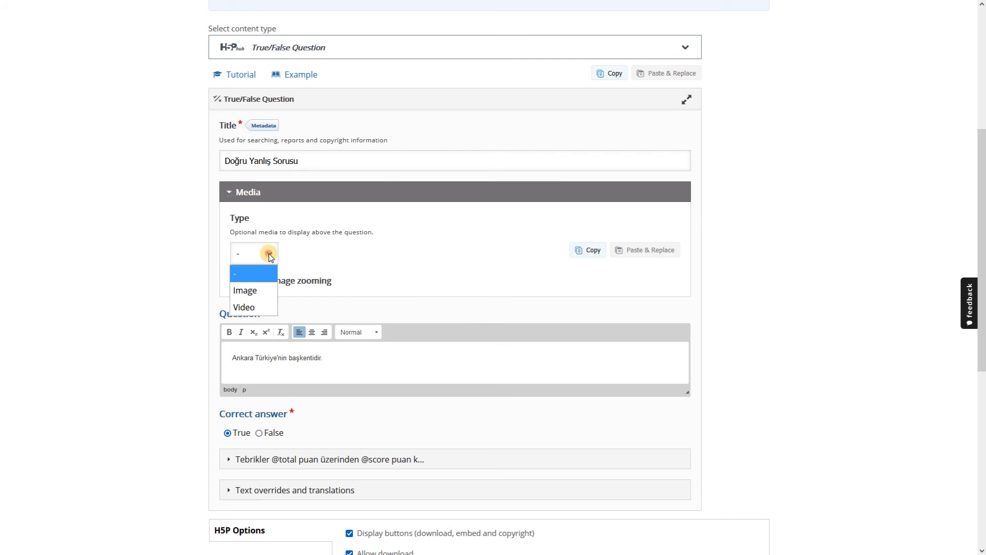
left_click(250, 291)
left_click(257, 325)
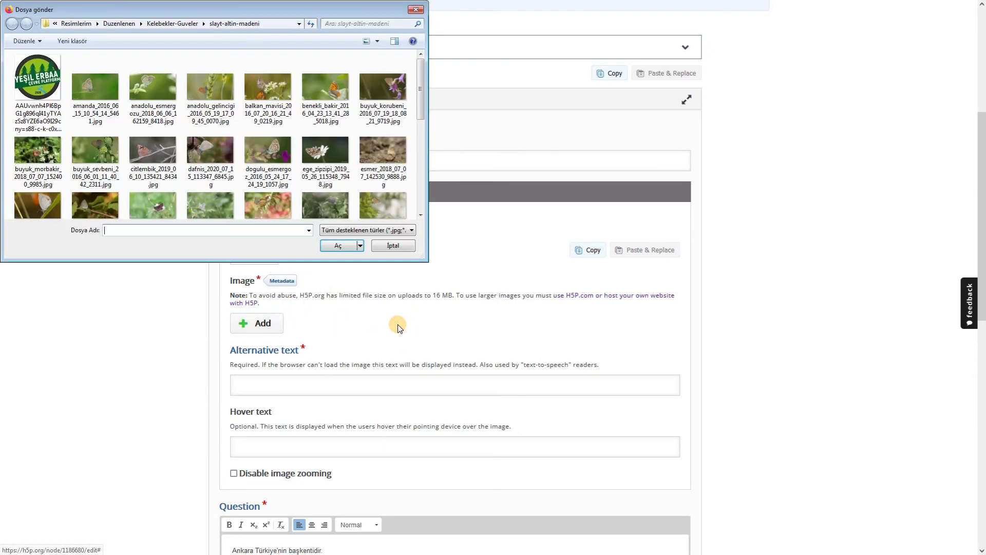
double_click(159, 94)
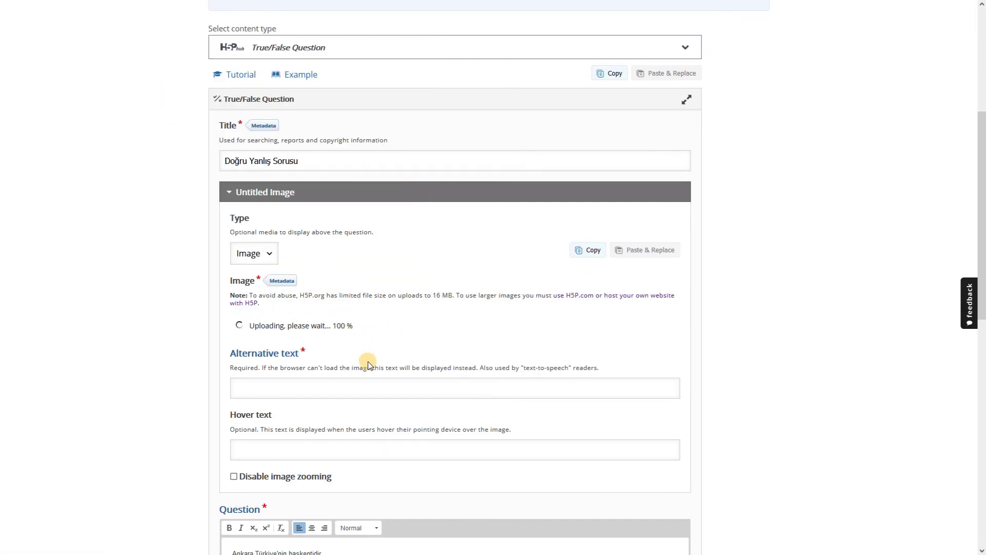
scroll(382, 412, "down", 1)
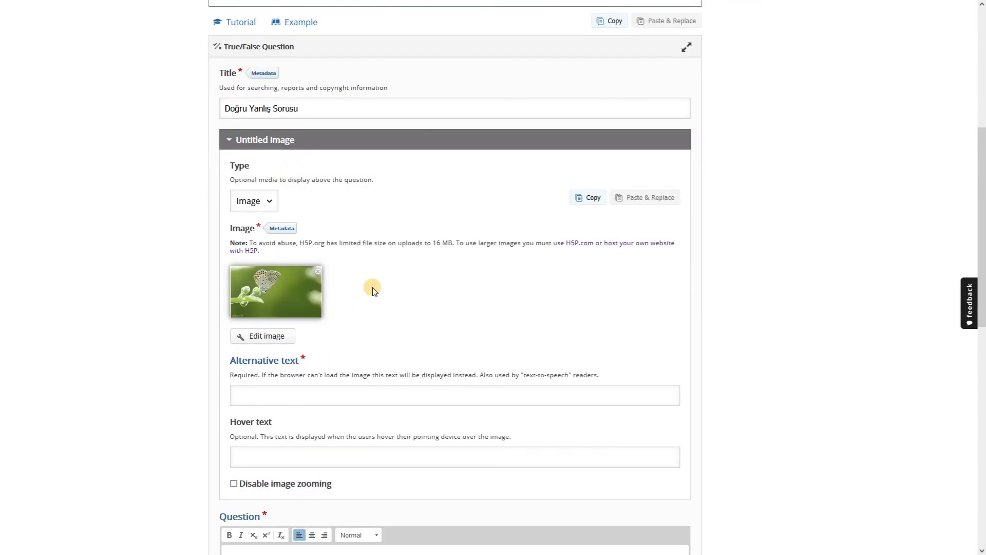
left_click_drag(388, 243, 454, 245)
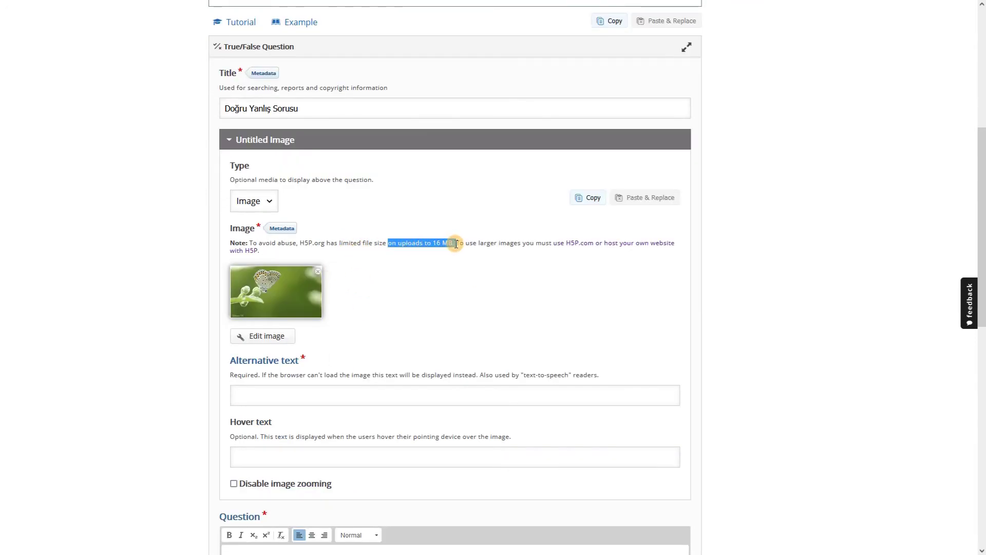
- Set the butterfly image's alternative text to "Kelebek Fotoğrafı"
left_click(487, 262)
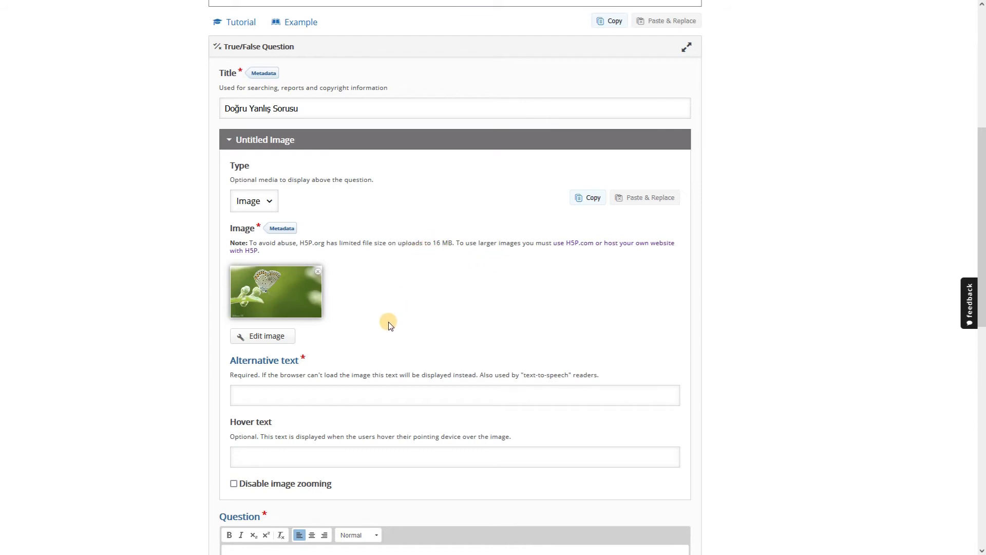
scroll(409, 344, "down", 1)
left_click(402, 343)
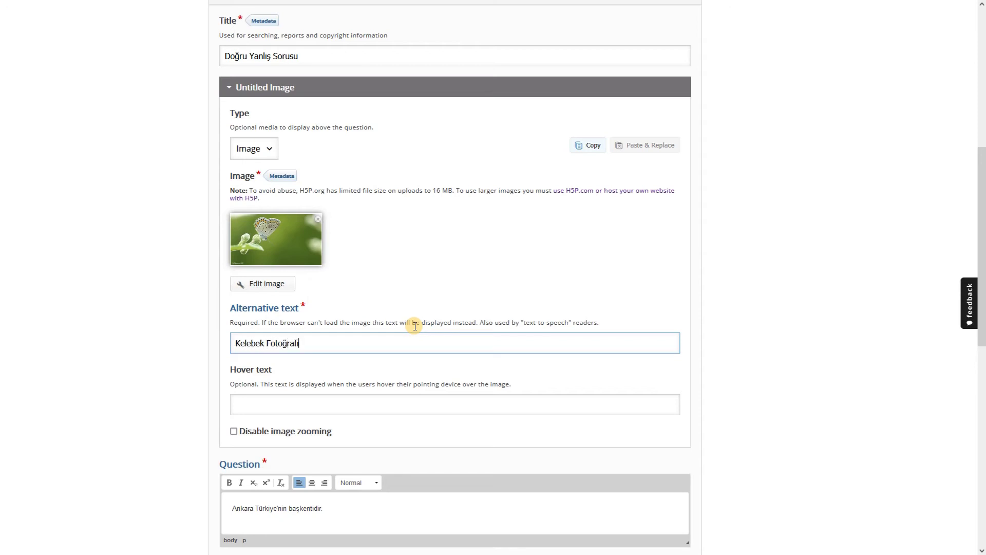
left_click(358, 401)
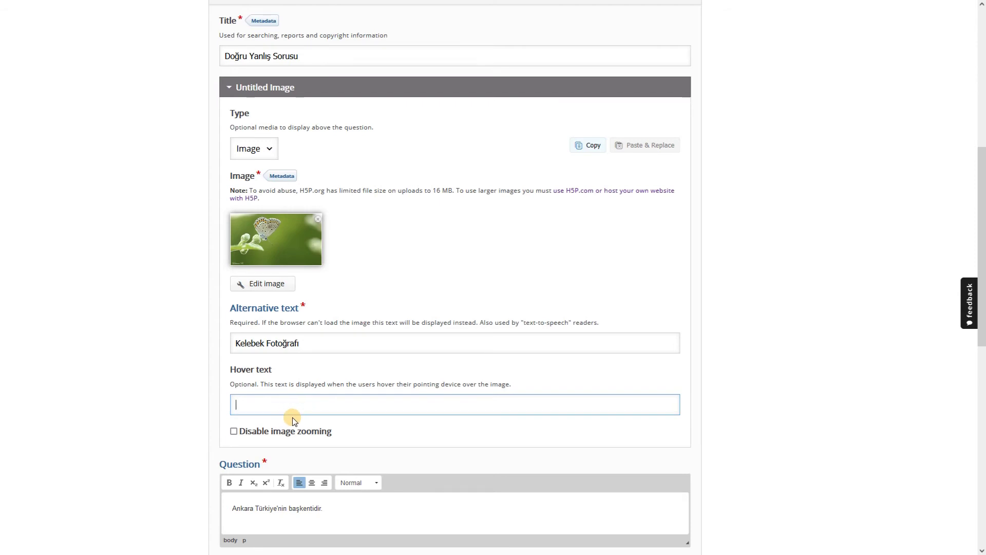
left_click(241, 377)
triple_click(241, 376)
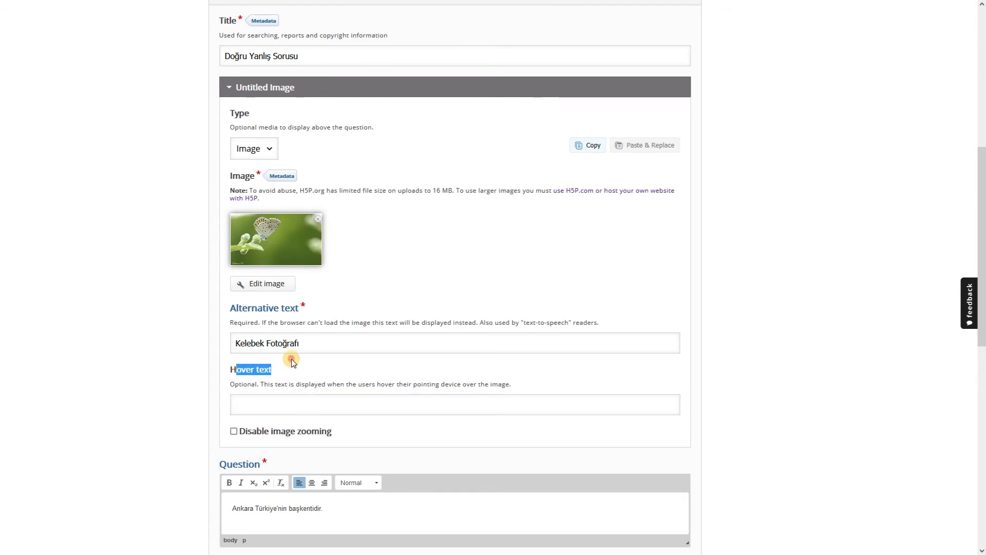
left_click(303, 310)
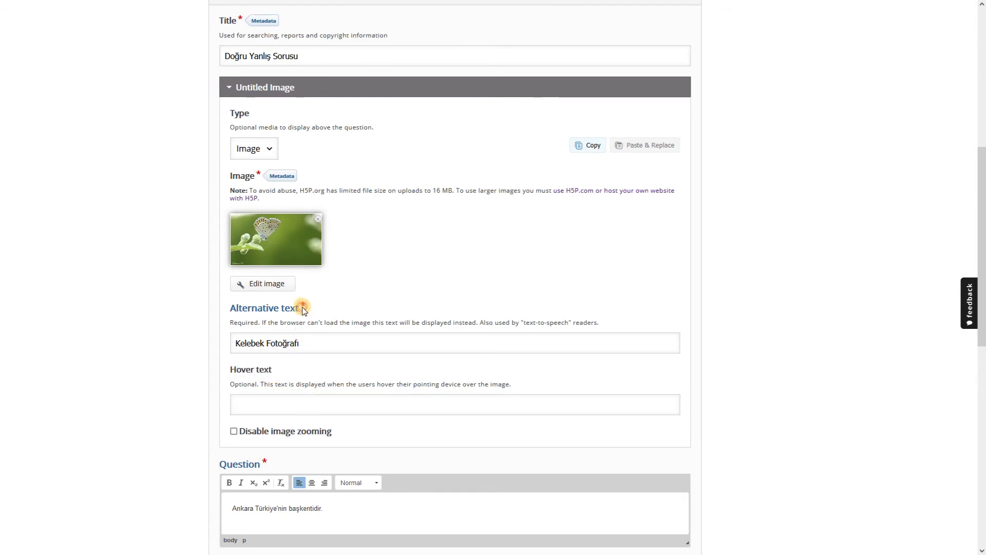
left_click(305, 348)
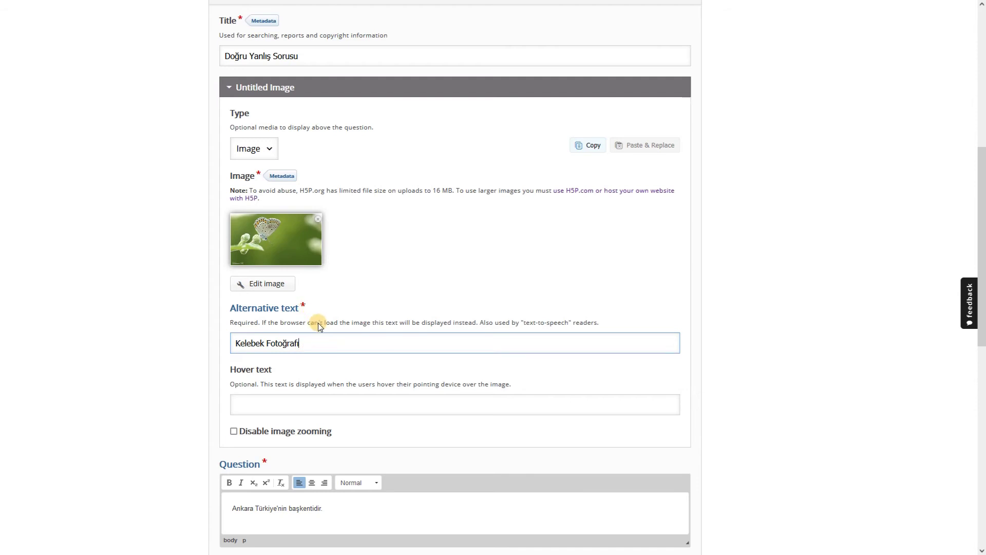
- Try the option that disables image zooming and clear it again
scroll(356, 346, "down", 2)
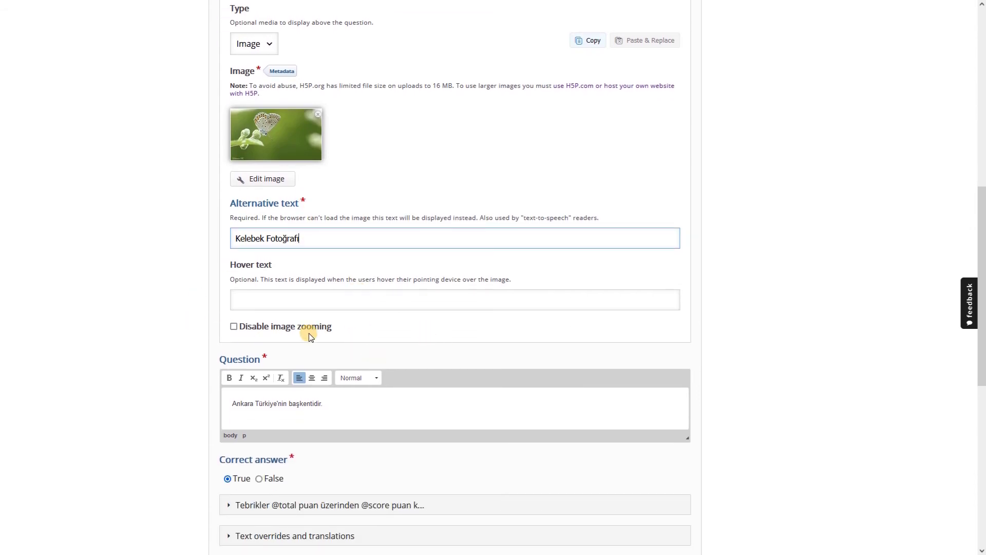
left_click(313, 328)
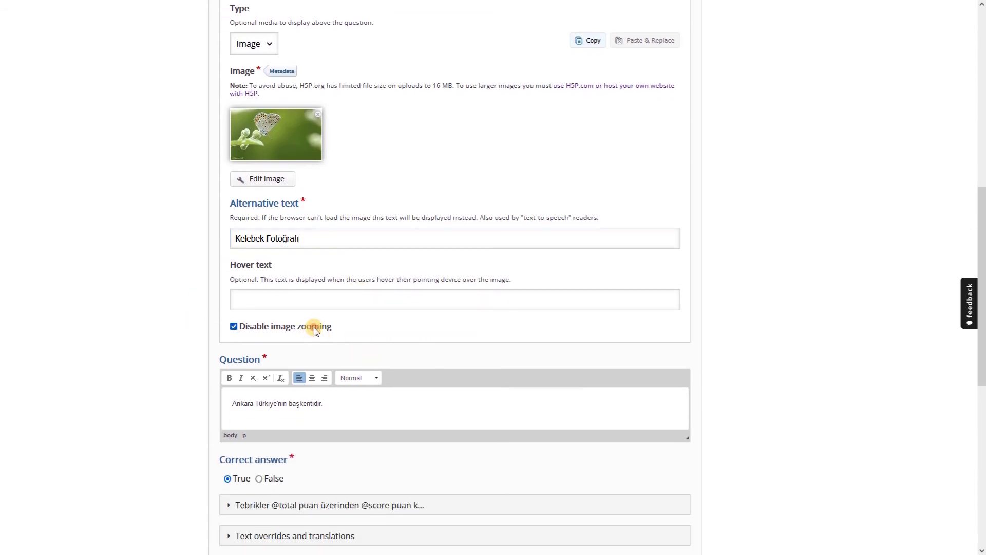
left_click(328, 326)
scroll(412, 335, "up", 2)
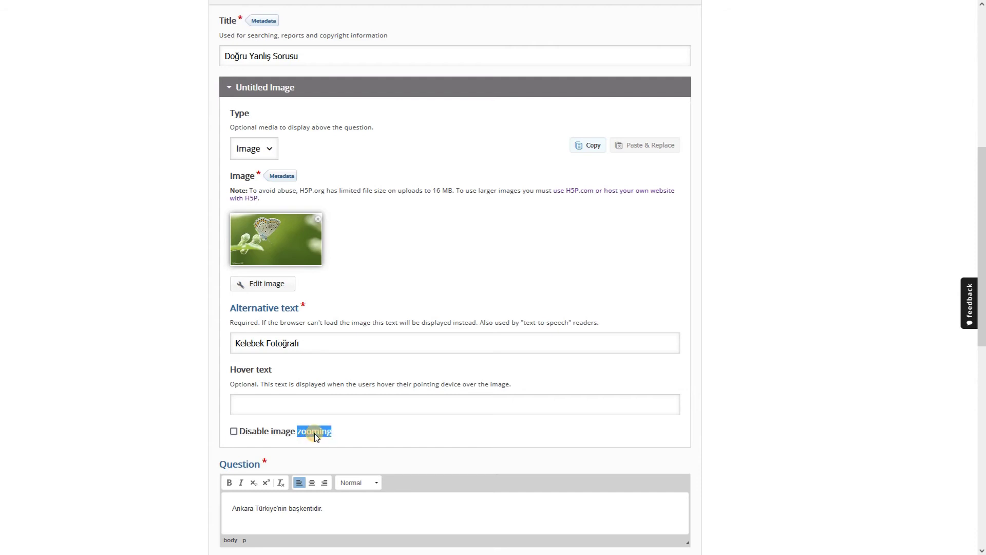
left_click(344, 438)
- Replace the question text with "Görseldeki canlı bir yusufçuktur."
scroll(261, 454, "down", 2)
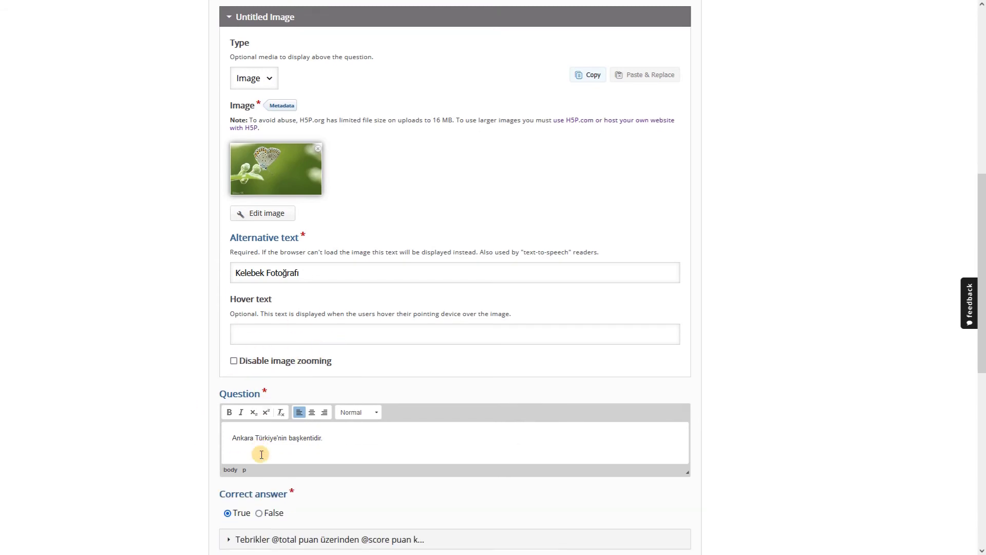
left_click_drag(391, 404, 117, 404)
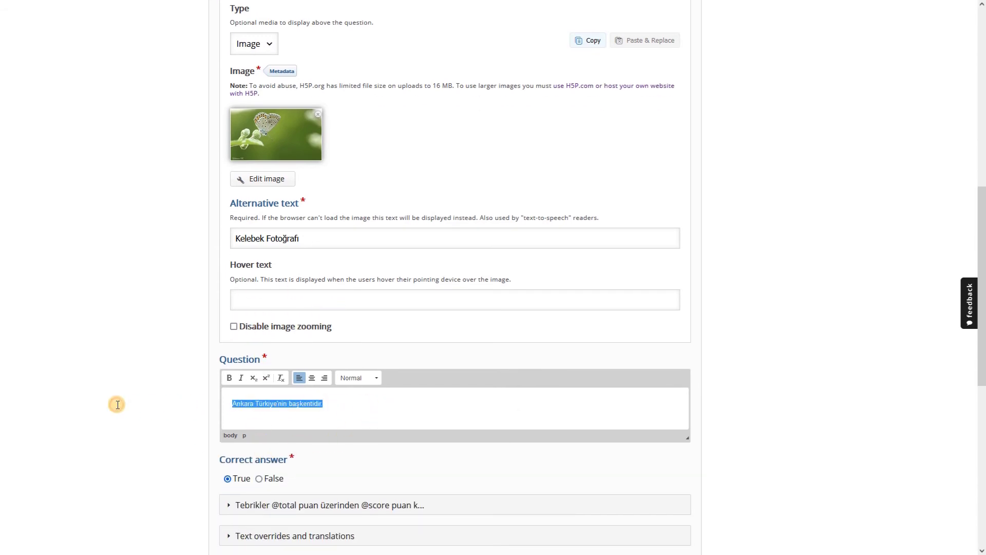
type("Görseldeki canlı bir yusufçuktur.")
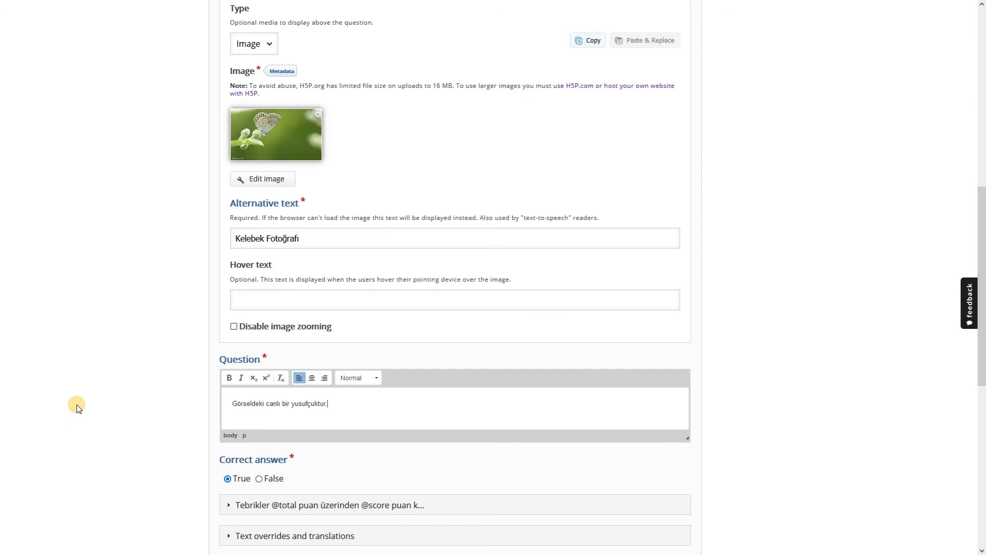
- Set the correct answer to False and save the question
left_click(273, 478)
scroll(302, 425, "down", 1)
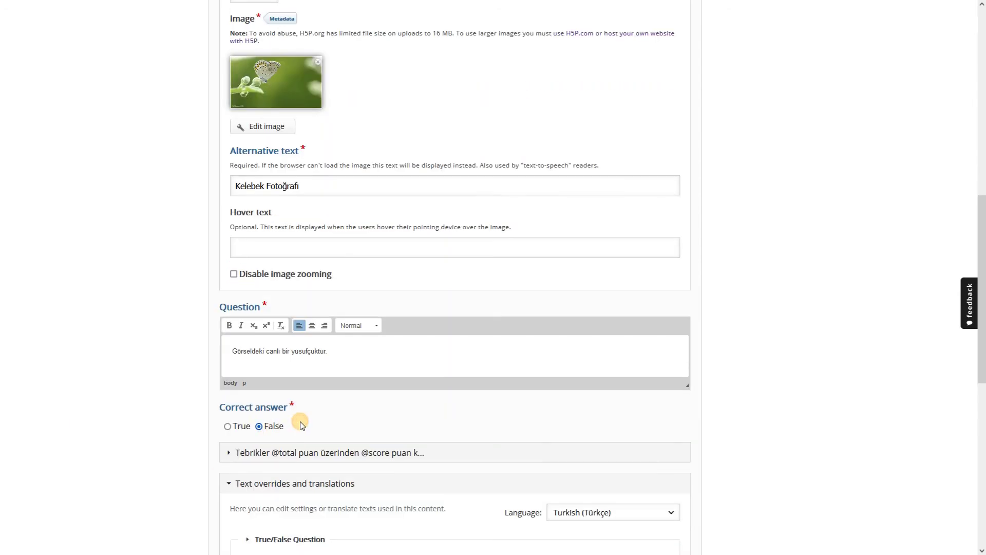
scroll(301, 423, "down", 9)
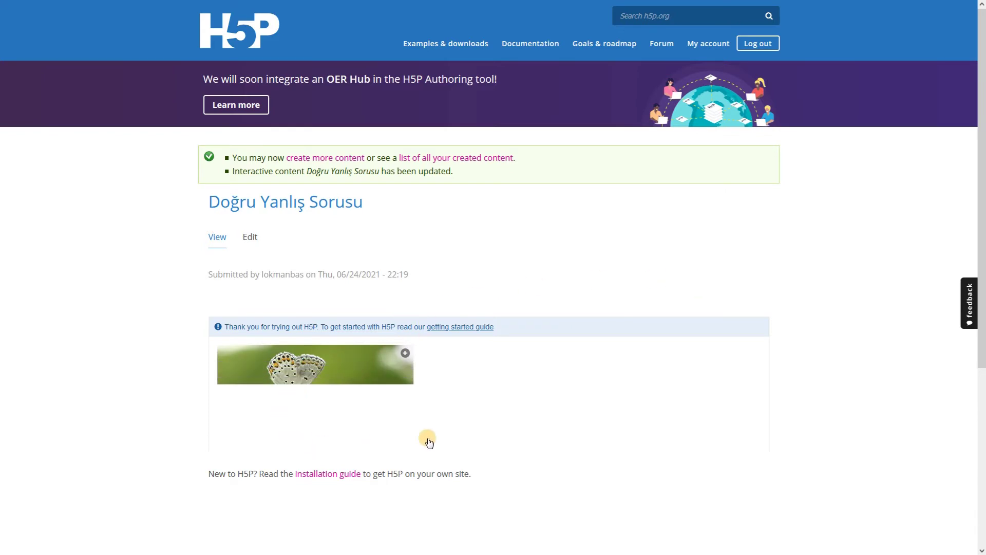
- Enlarge the butterfly image in the published question and shrink it back to its small size
scroll(515, 418, "down", 3)
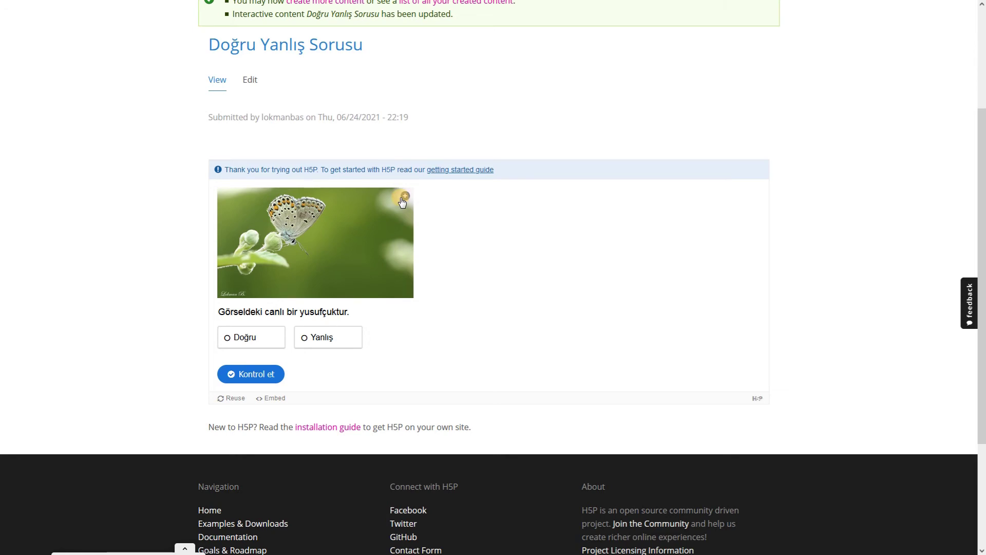
left_click(315, 238)
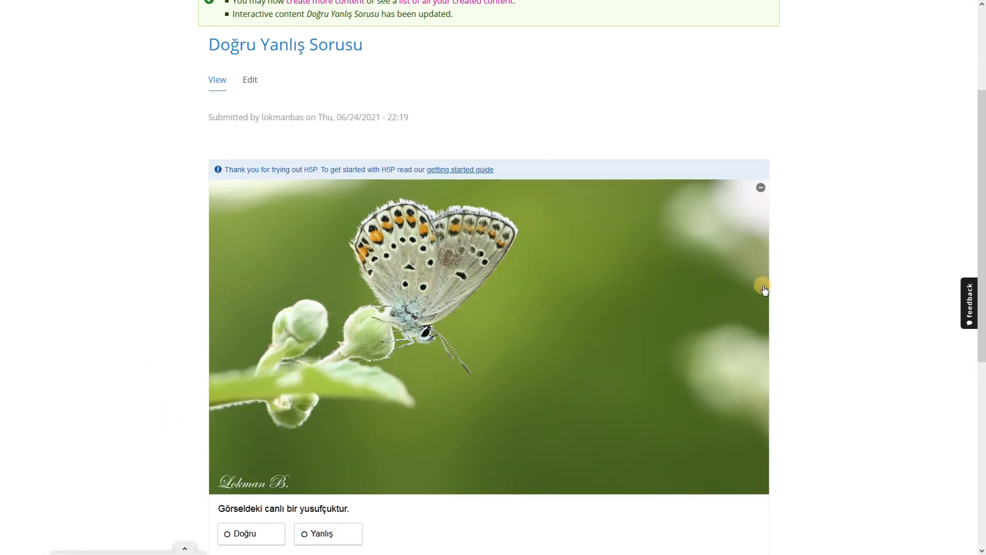
scroll(745, 283, "down", 2)
left_click(662, 177)
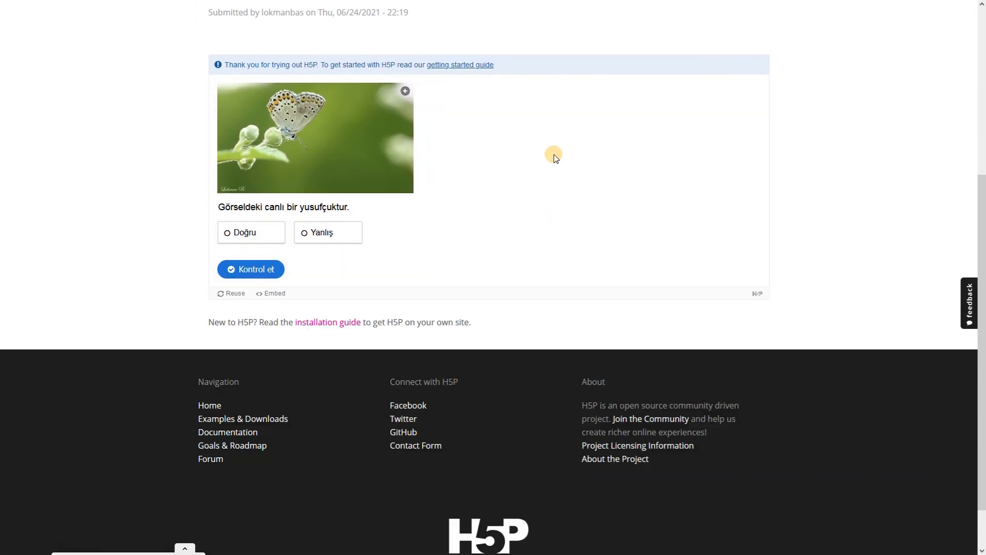
- Test the image question by choosing "Yanlış" and checking the answer
scroll(487, 183, "down", 1)
scroll(488, 187, "up", 3)
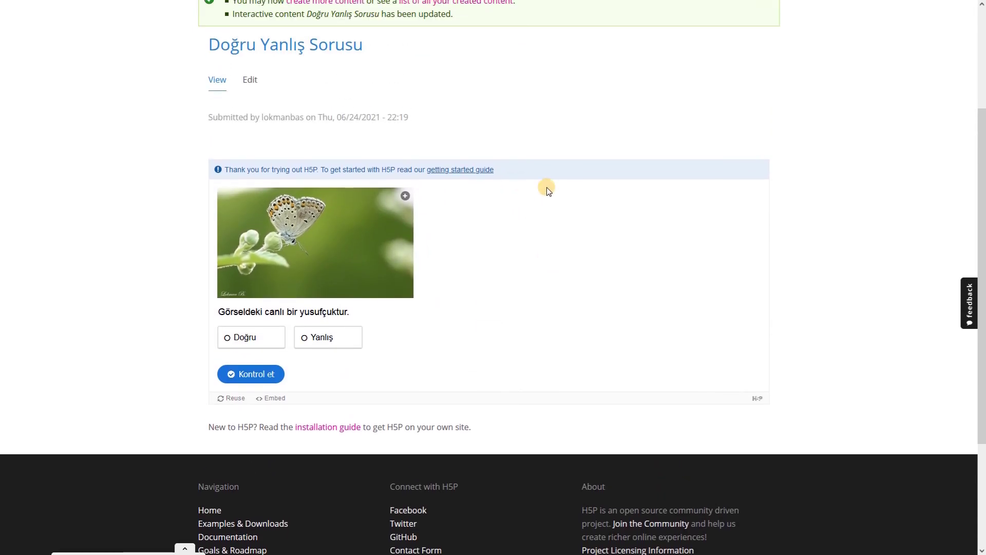
left_click(315, 339)
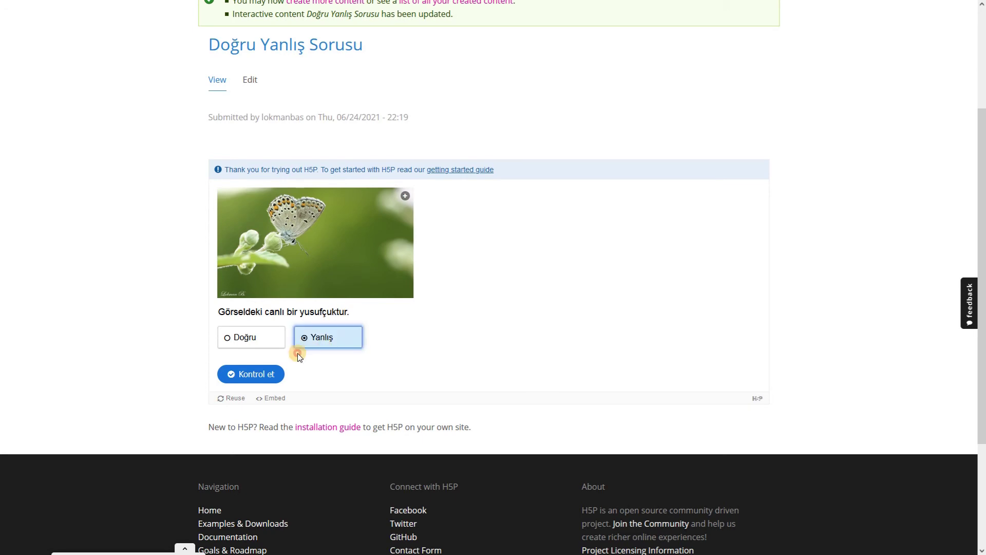
left_click(241, 374)
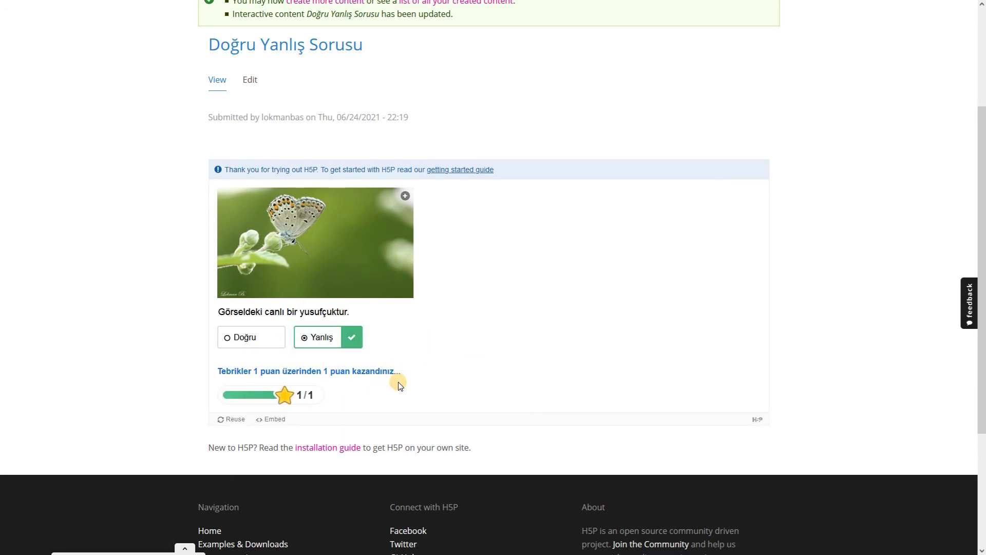
- Reopen the question for editing and change its media type from Image to Video, confirming the content type change
scroll(359, 332, "up", 2)
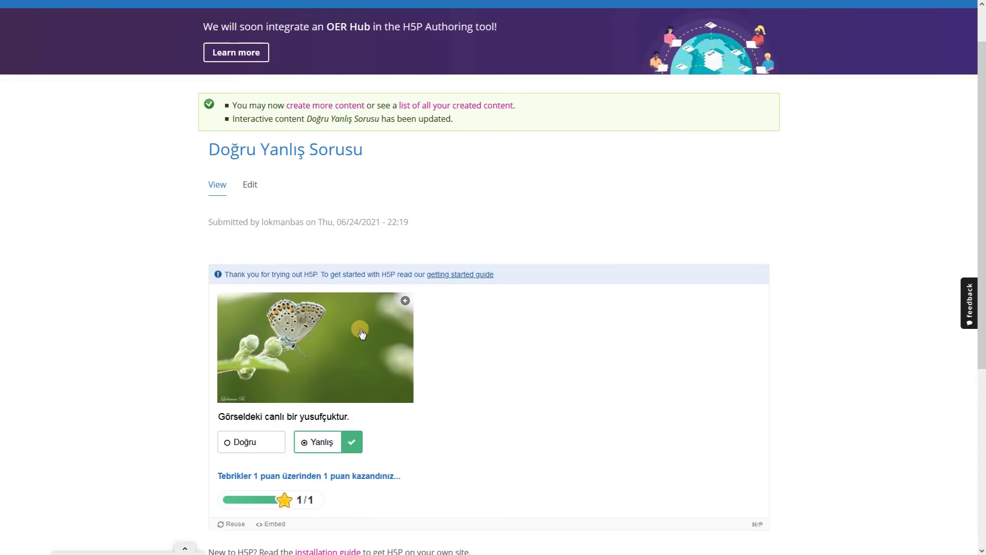
left_click(254, 189)
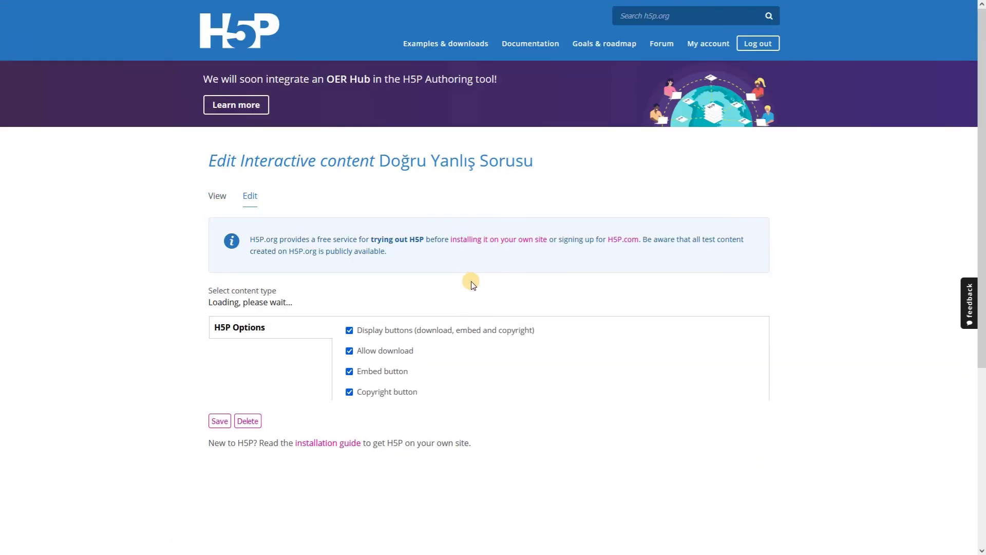
scroll(276, 272, "down", 6)
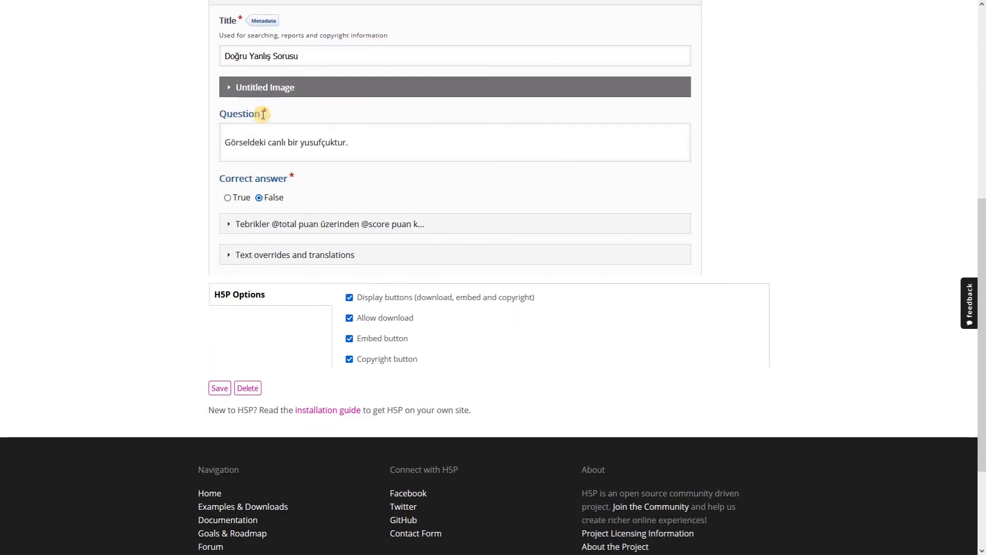
left_click(278, 86)
left_click(250, 148)
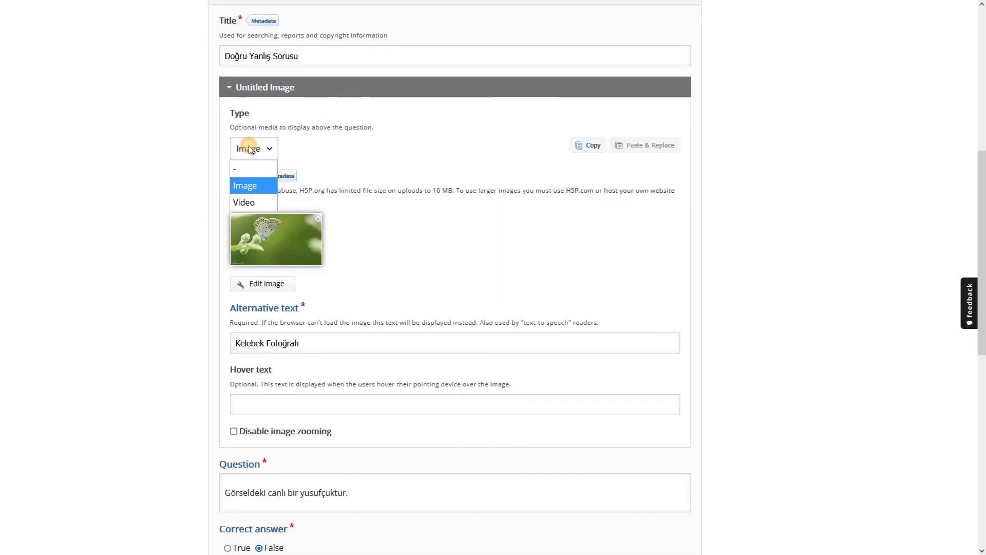
left_click(257, 202)
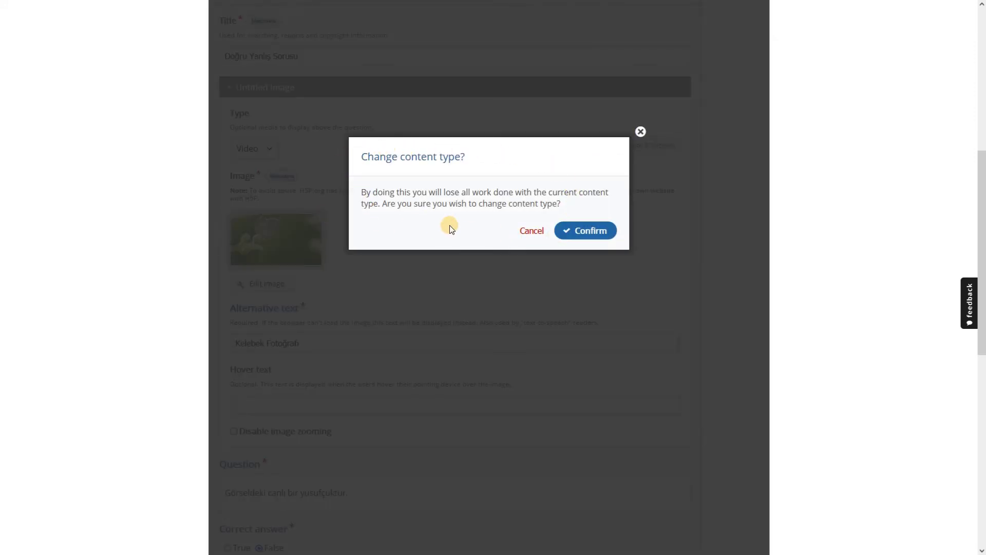
left_click(597, 231)
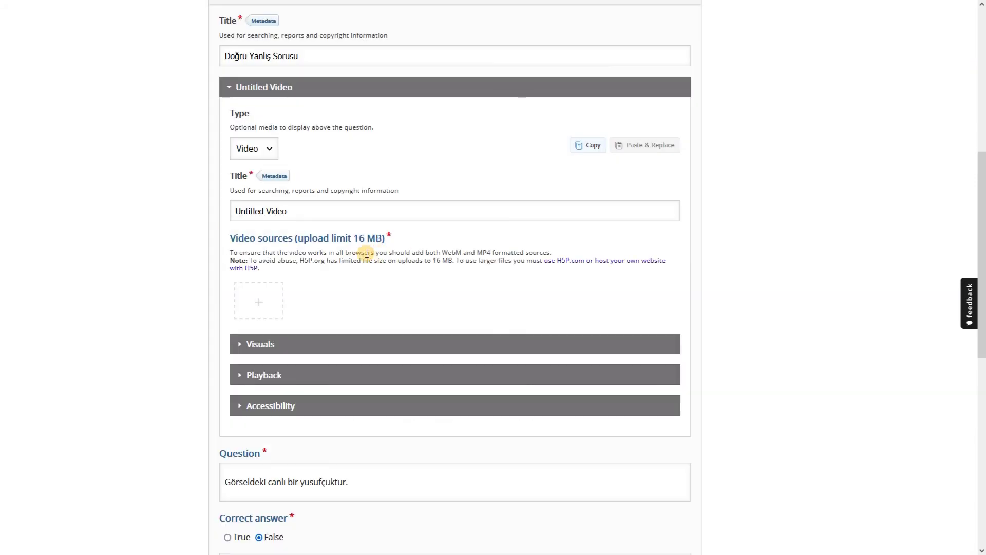
- Set the video's title to "Benim video"
left_click_drag(303, 211, 177, 217)
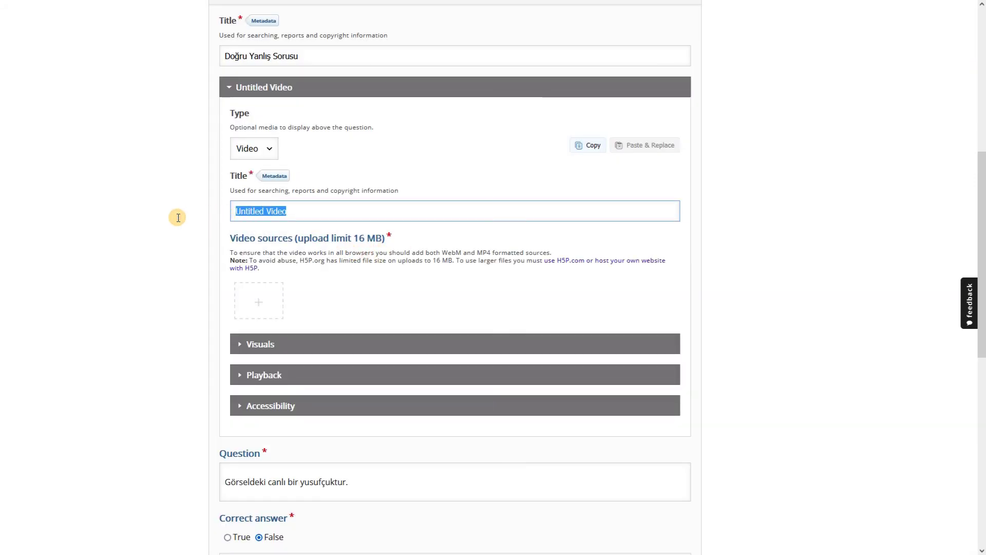
type("Benim")
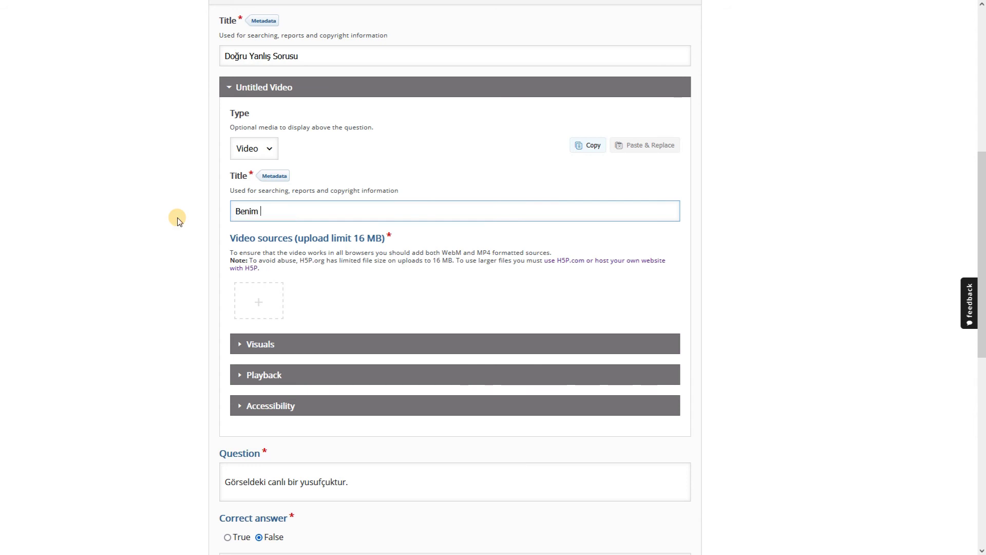
type(" video")
left_click(358, 242)
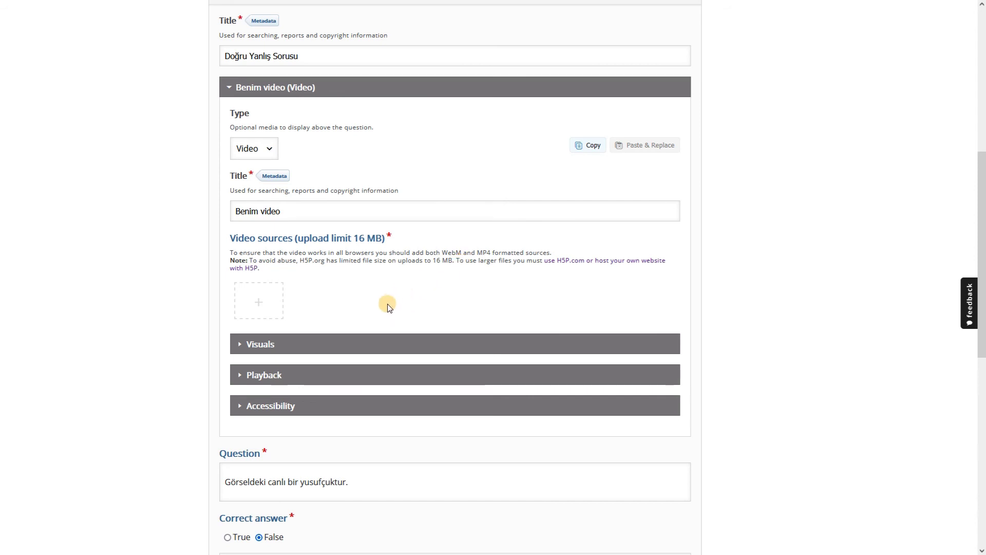
left_click(260, 302)
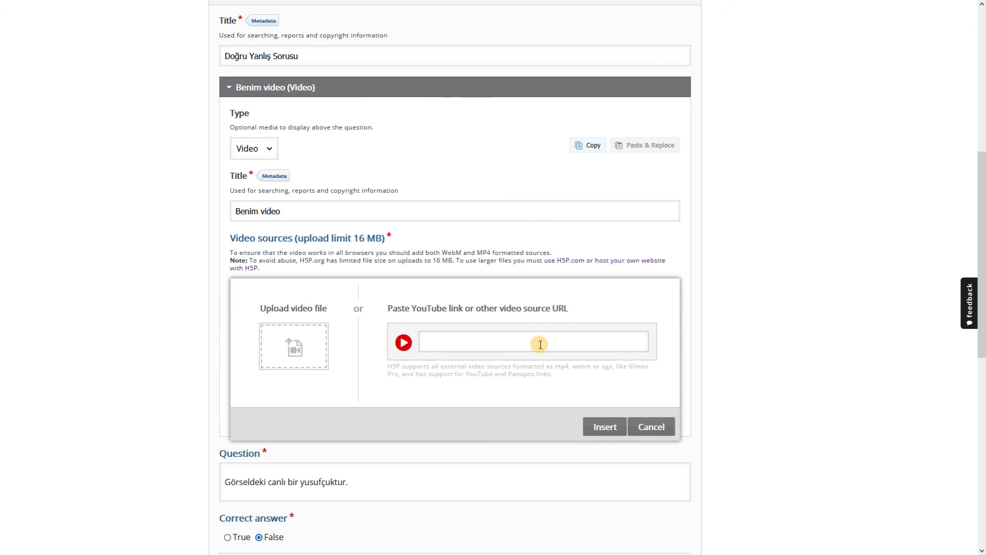
type("https://www.youtube.com/watch?v=EBm-GP5DkKw")
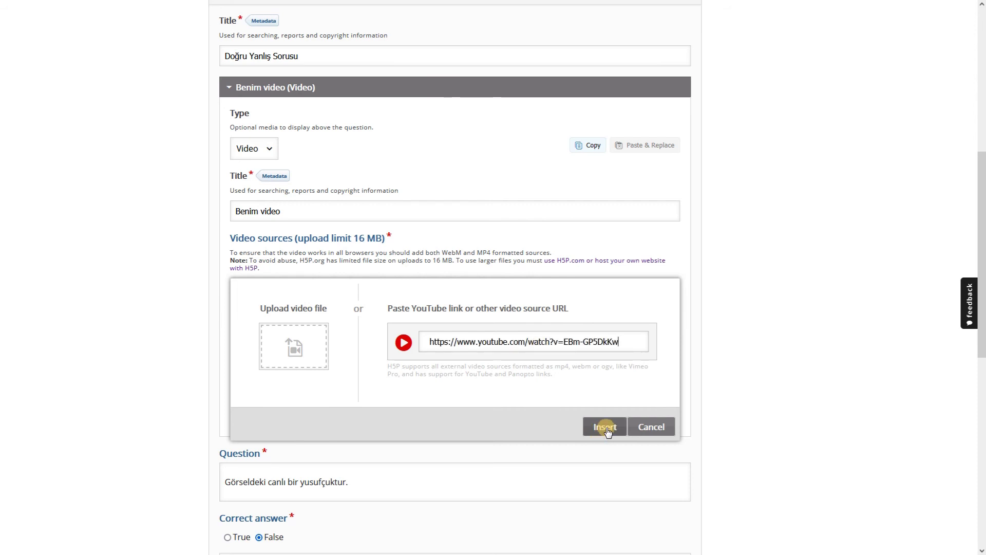
left_click(605, 427)
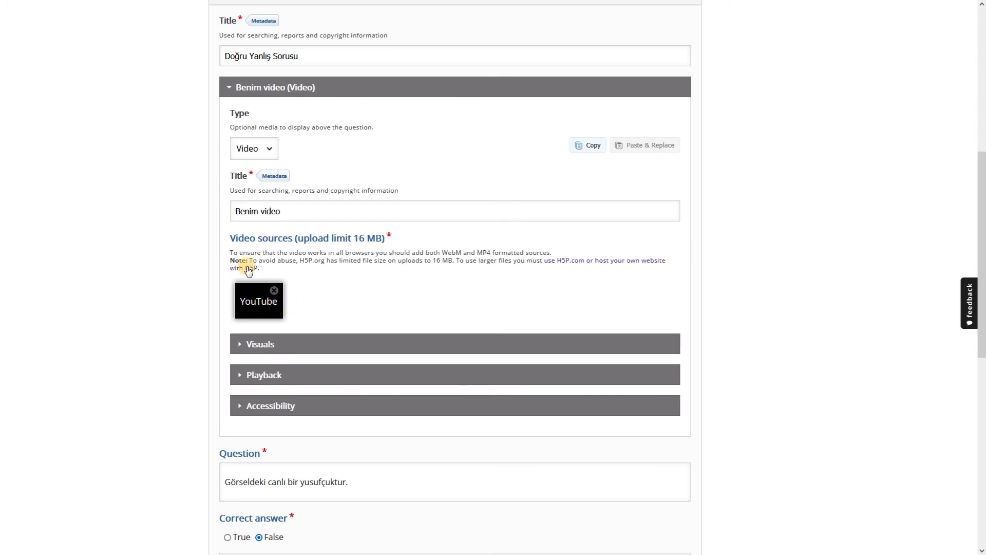
- Expand the video's Visuals, Playback and Accessibility settings and review their options
left_click(265, 348)
scroll(427, 325, "down", 5)
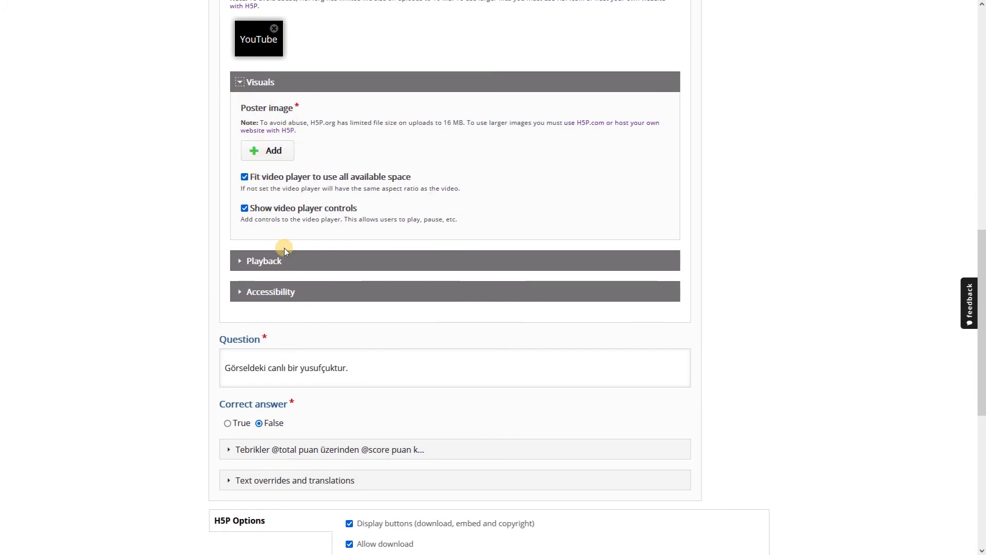
left_click(271, 264)
left_click(262, 371)
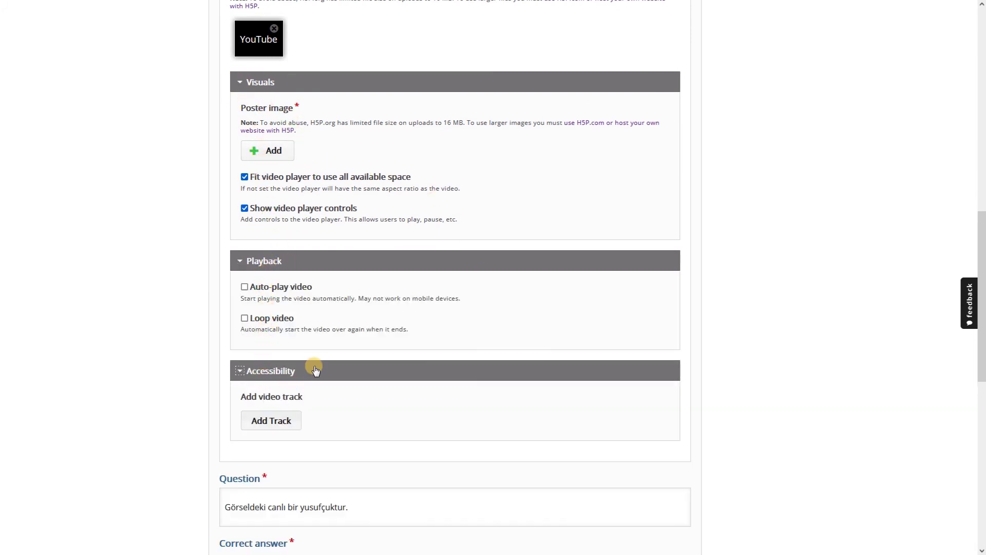
scroll(333, 395, "up", 2)
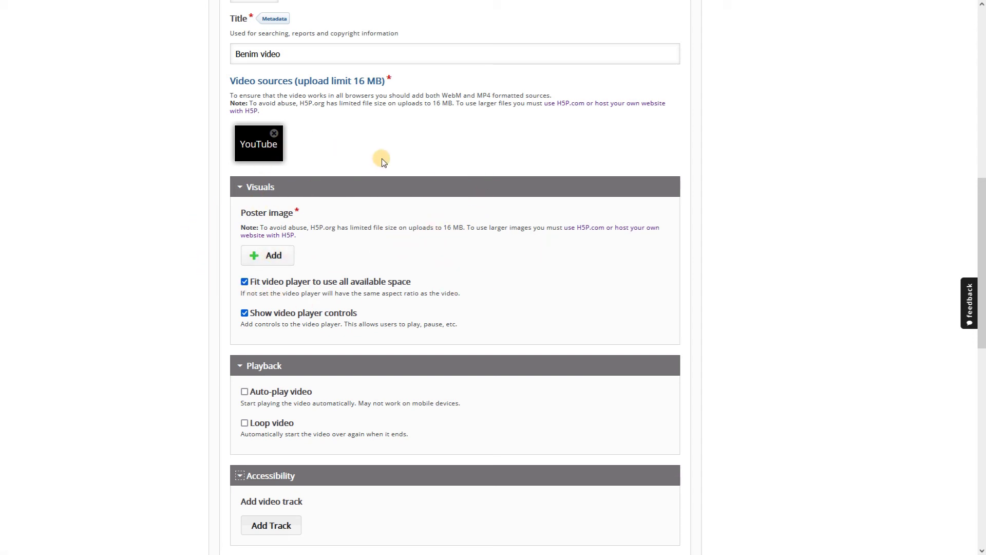
- Collapse the Visuals settings, add a video track under Accessibility to inspect its label, kind, language and file options, and remove the track
left_click(258, 194)
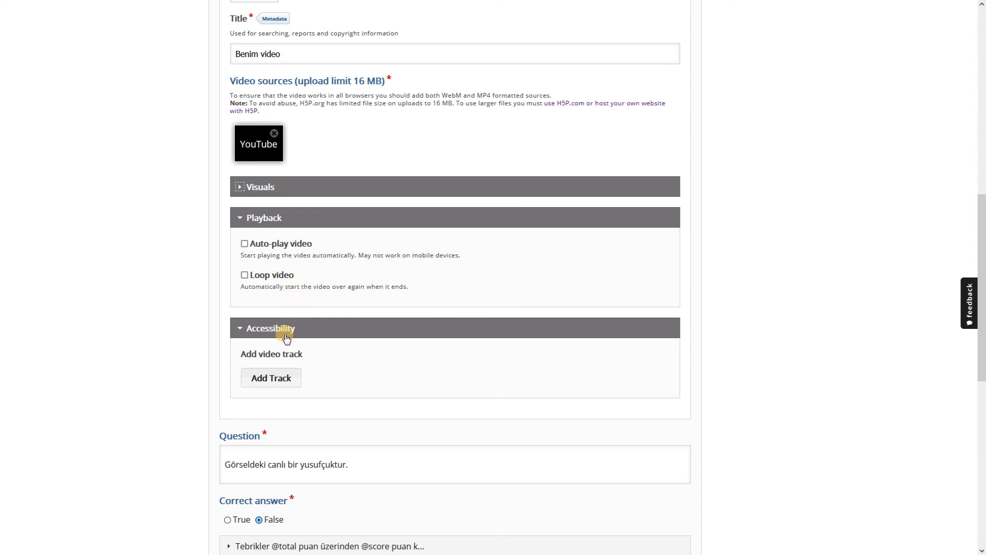
scroll(343, 361, "down", 2)
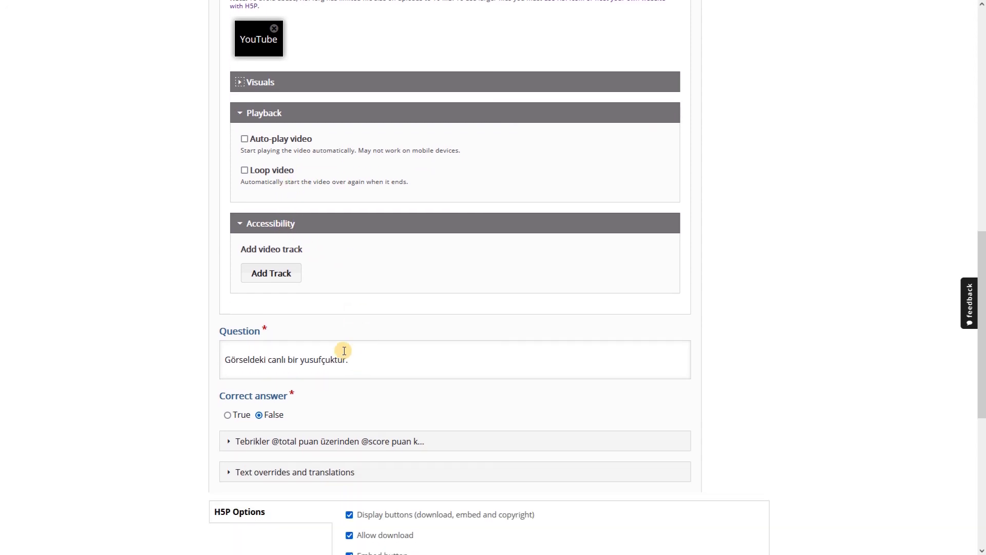
left_click(285, 276)
left_click(312, 276)
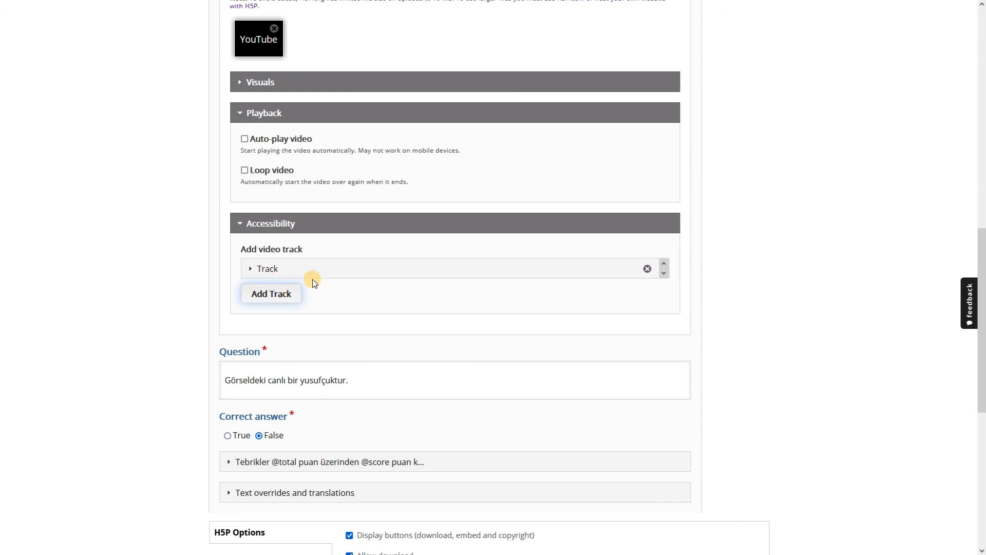
left_click(453, 317)
scroll(477, 360, "down", 3)
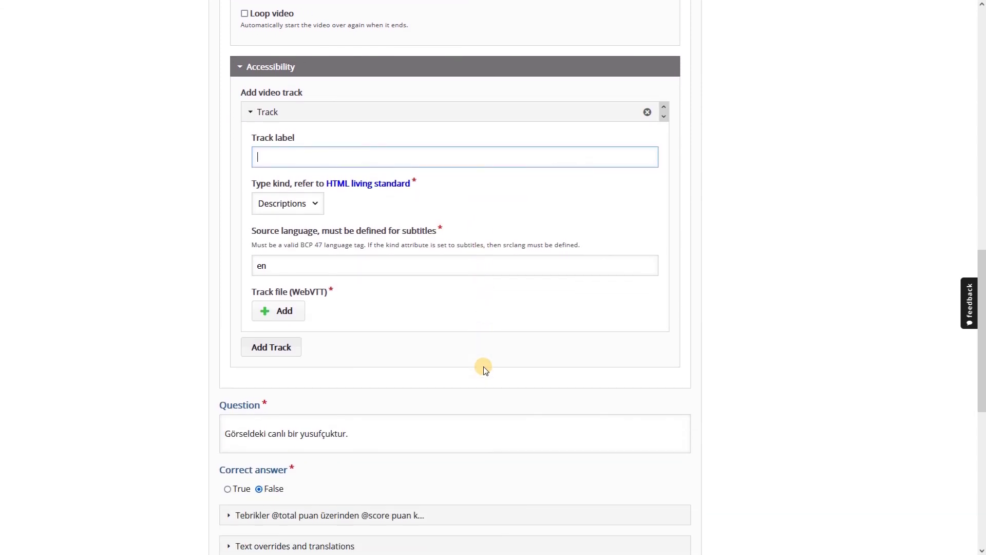
scroll(483, 367, "up", 3)
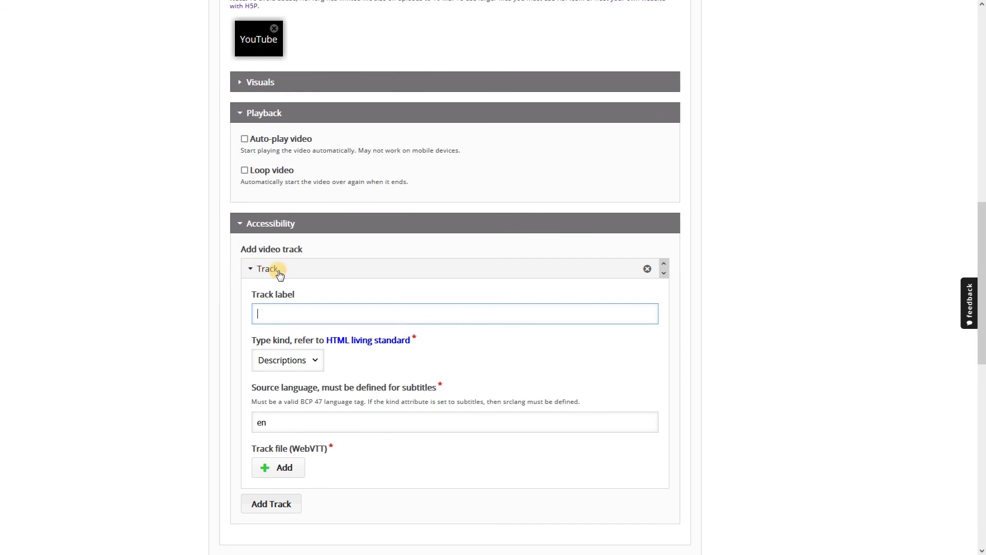
left_click(648, 269)
left_click(557, 344)
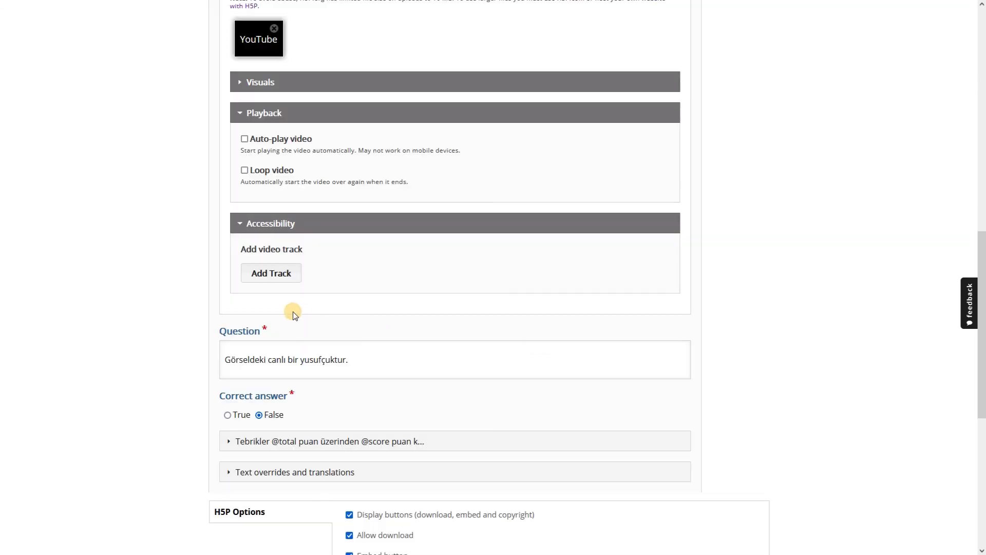
- Look over the video and question settings and save the edited True/False question
scroll(436, 310, "up", 6)
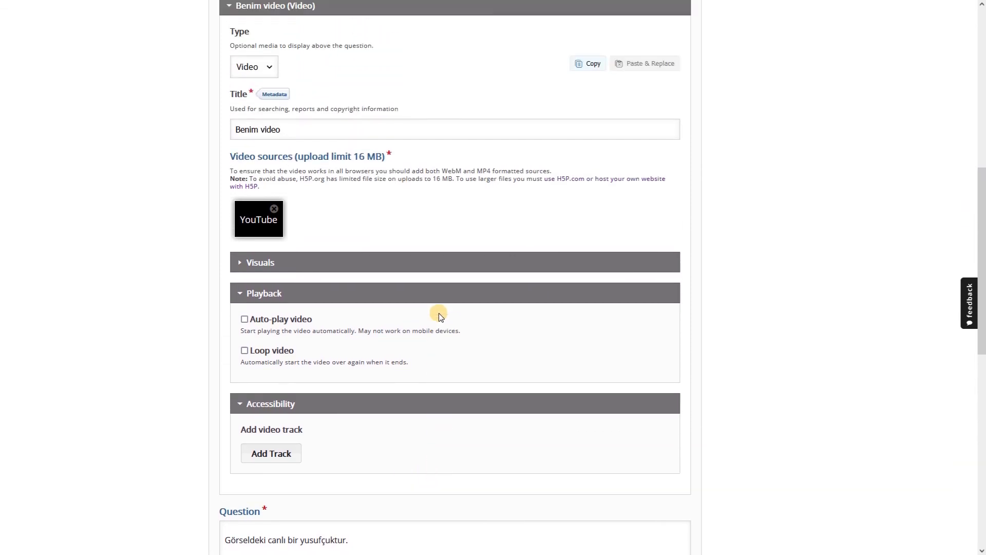
scroll(275, 341, "down", 8)
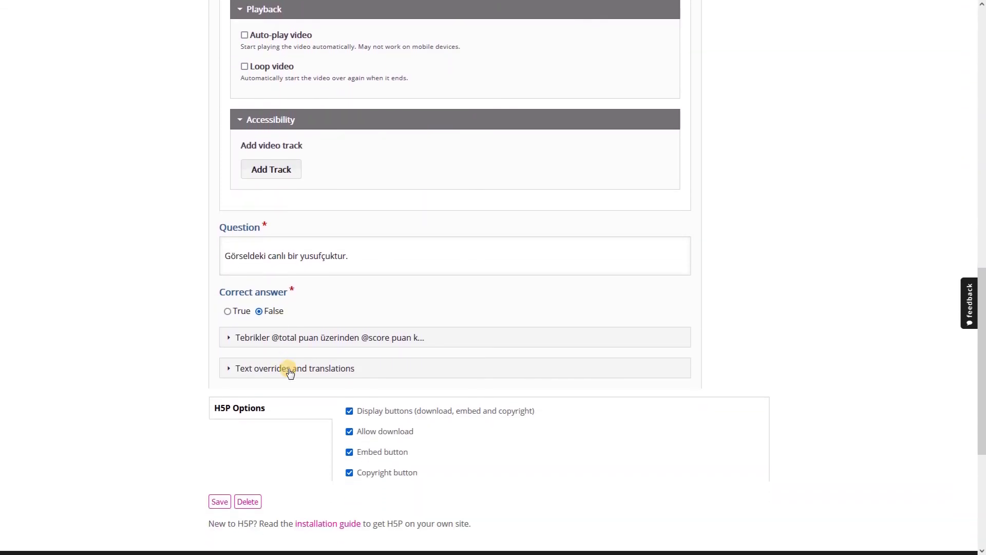
scroll(390, 264, "down", 4)
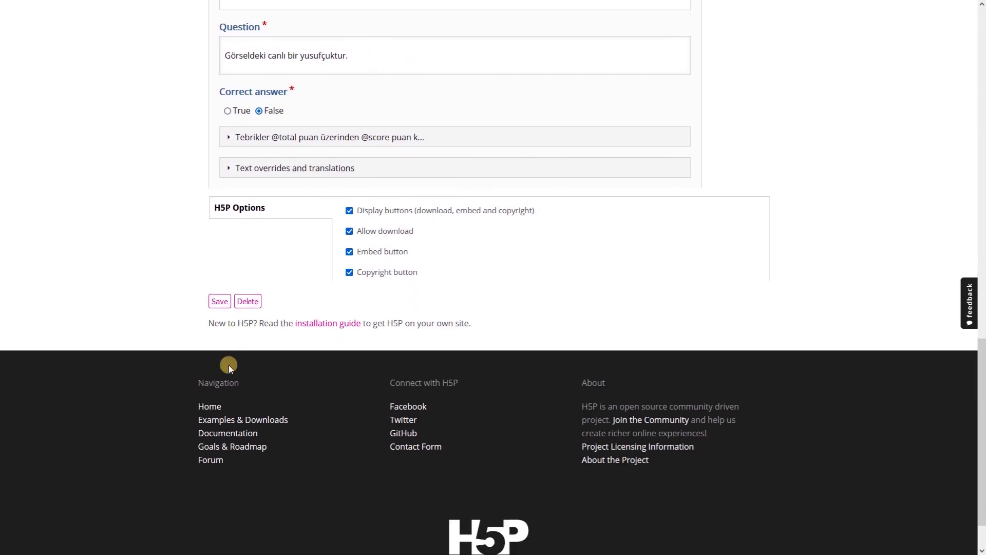
left_click(219, 291)
- View the saved question with its YouTube video and highlight the statement text below the video
scroll(821, 315, "down", 2)
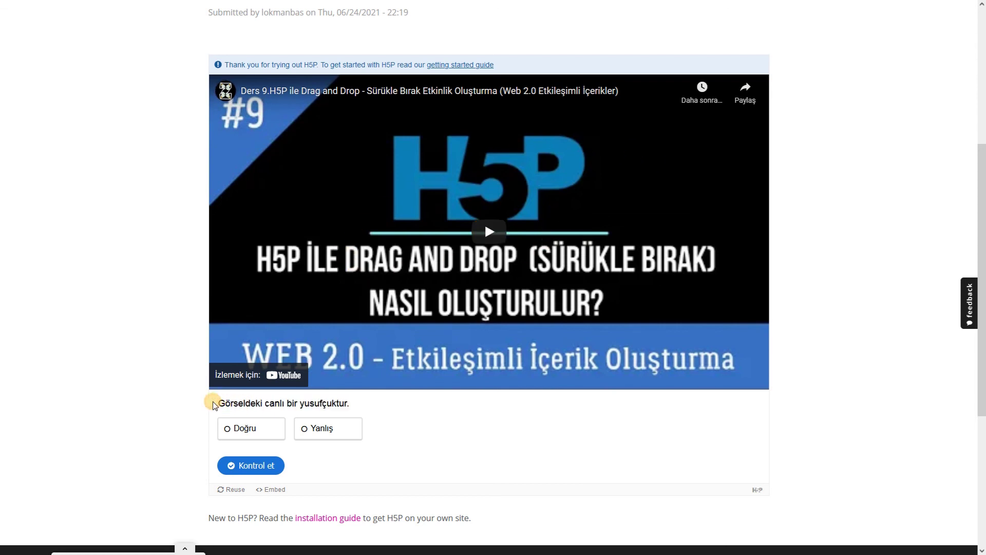
left_click_drag(219, 403, 354, 411)
triple_click(331, 408)
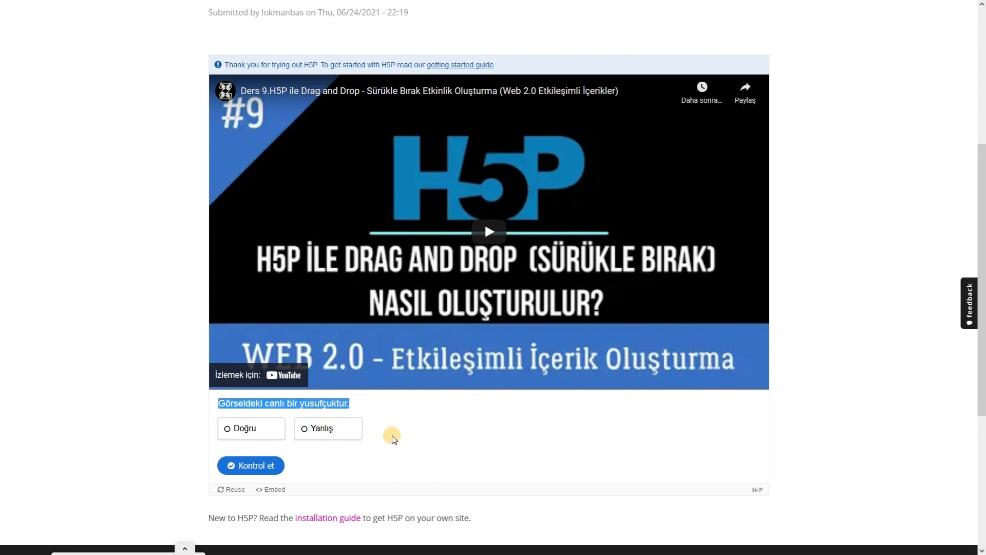
- Reopen the question for editing and look over its title, video, question, answer and H5P option settings
scroll(395, 436, "up", 2)
scroll(397, 437, "up", 4)
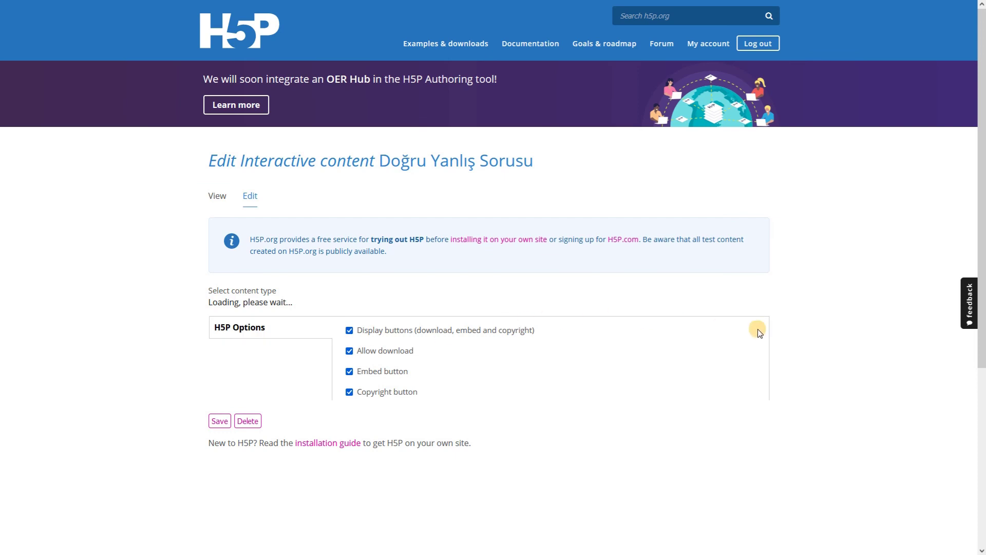
scroll(637, 165, "down", 4)
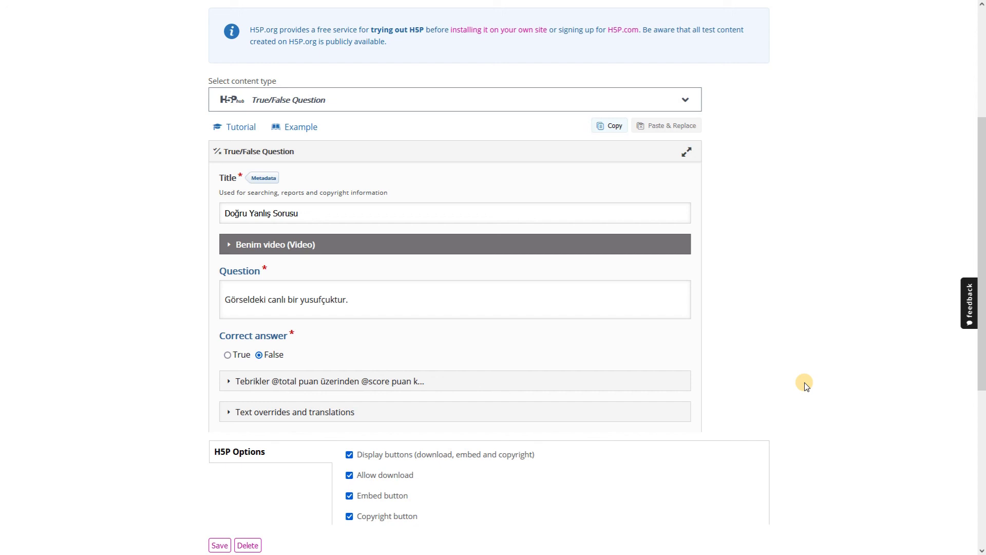
scroll(804, 384, "down", 5)
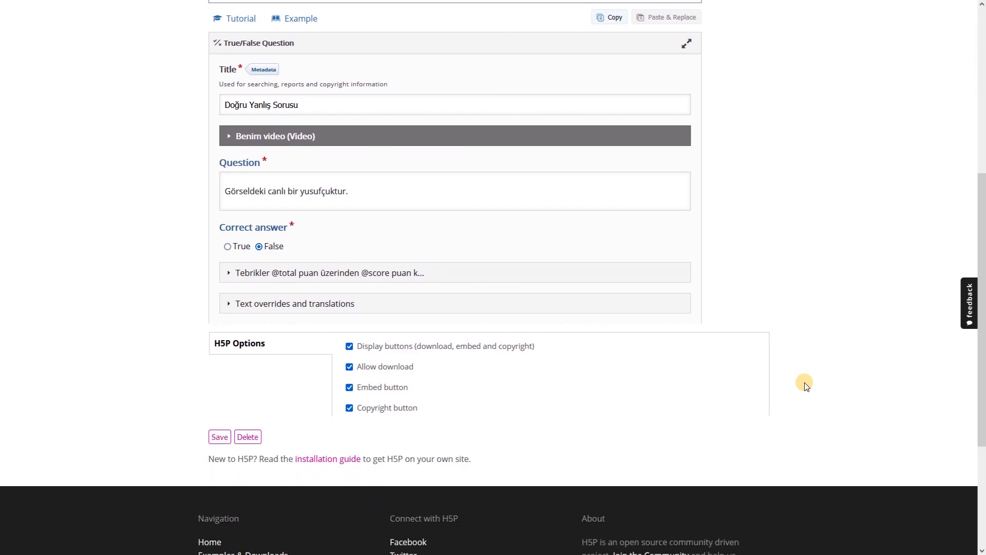
scroll(827, 394, "up", 5)
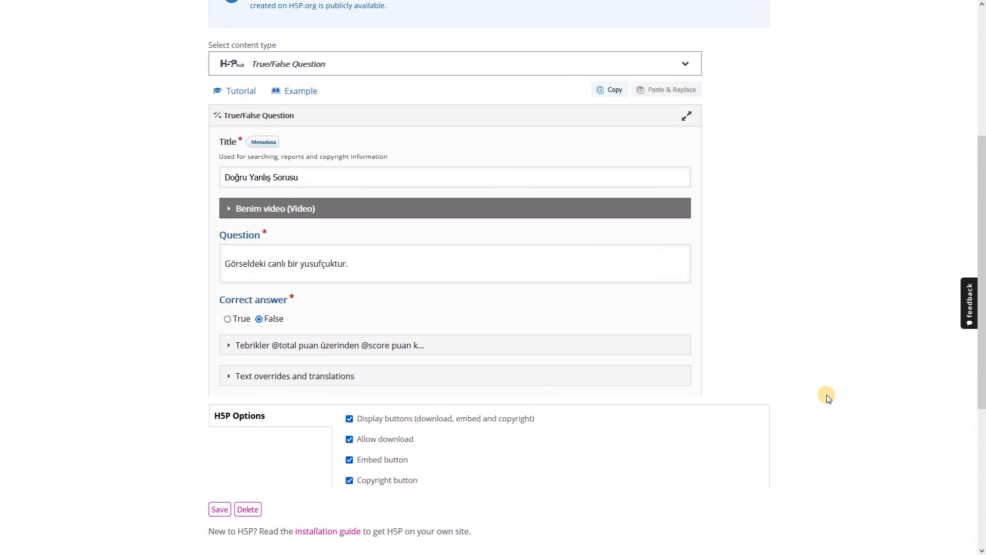
scroll(827, 395, "up", 4)
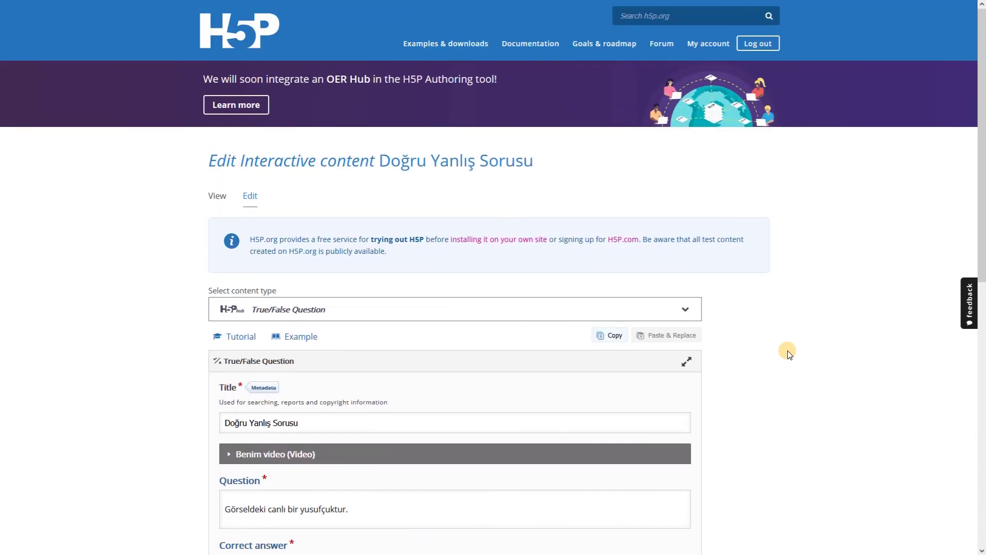